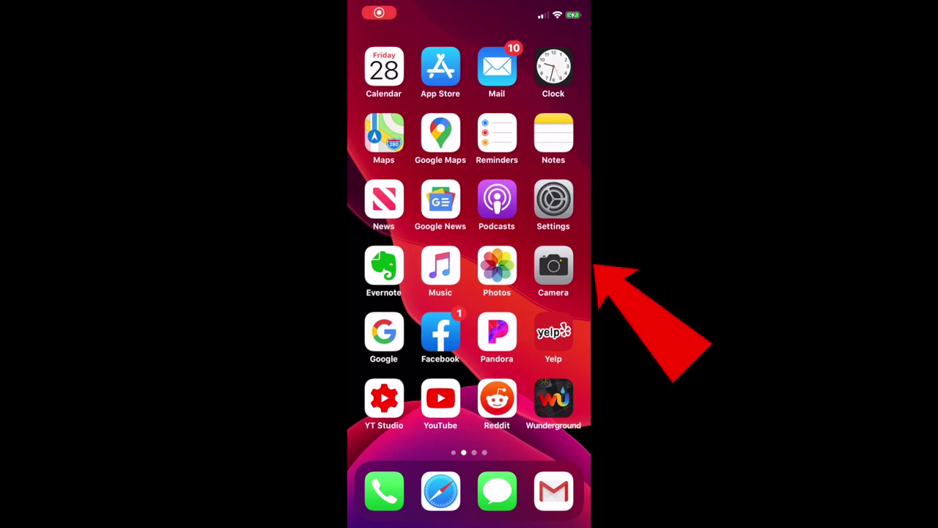
Open iOS Settings > Camera > Record Video, currently set to 1080p at 30 fps
{"action": "left_click", "coordinate": [554, 198]}
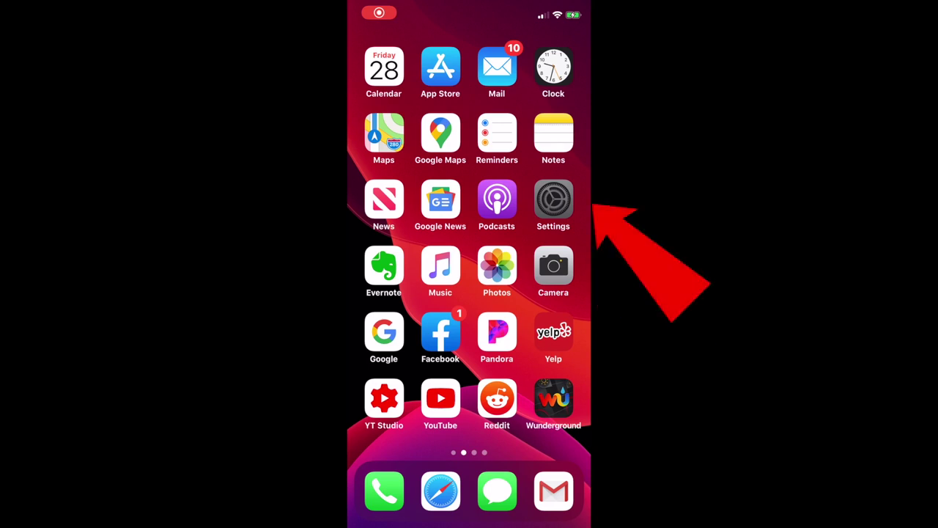
{"action": "left_click", "coordinate": [553, 199]}
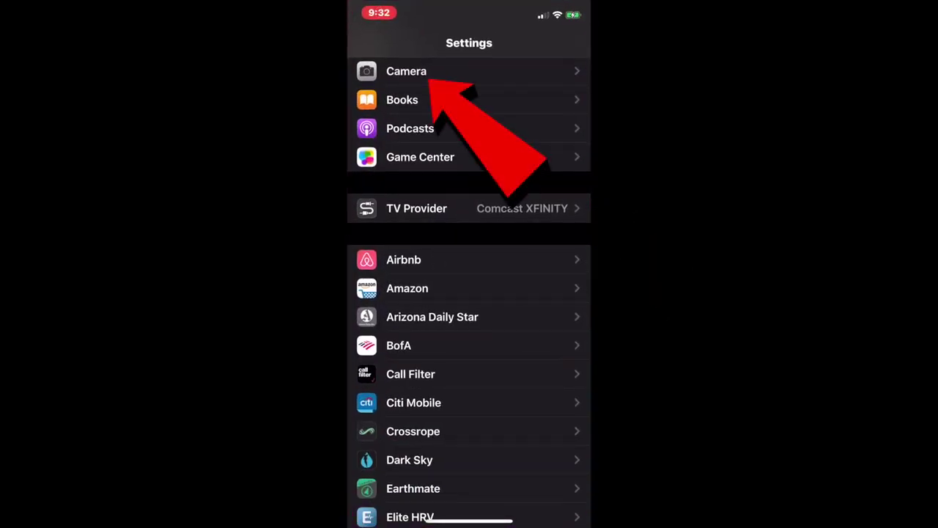
{"action": "left_click", "coordinate": [406, 71]}
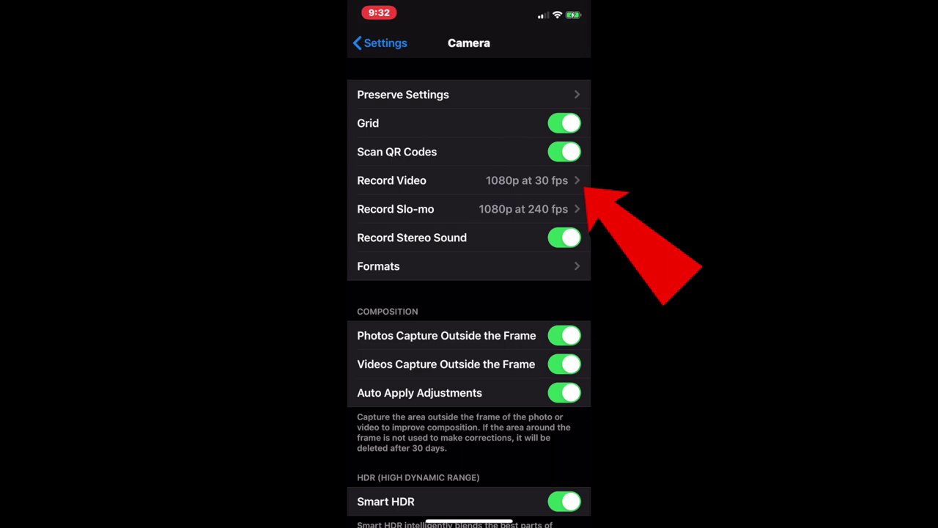
{"action": "left_click", "coordinate": [469, 180]}
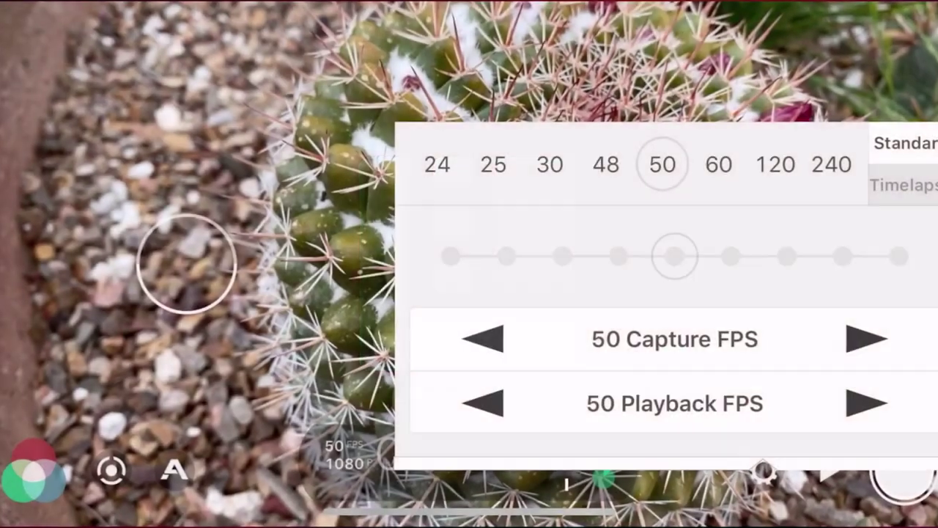
Cycle FiLMiC Pro's frame rate through 24, 25, 30, 48, 50, 60 and 120 fps, finishing on 240
{"action": "left_click", "coordinate": [436, 163]}
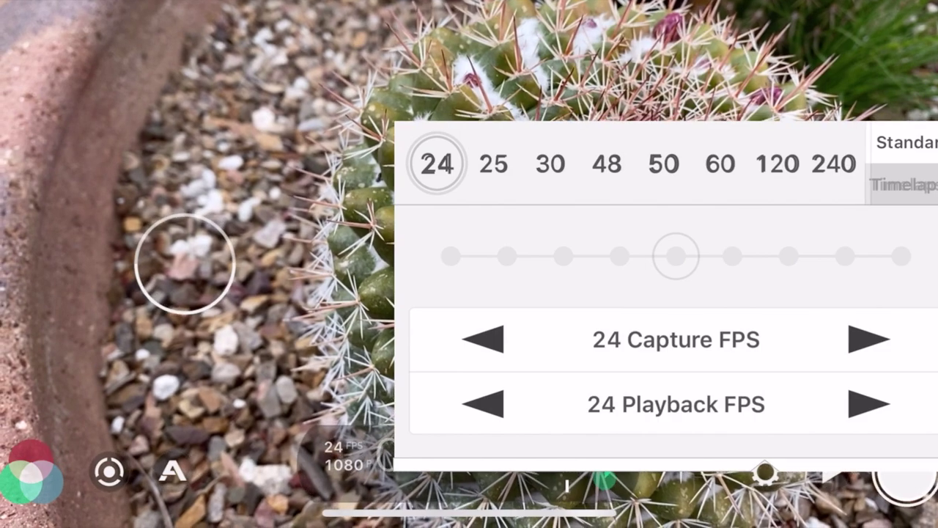
{"action": "left_click", "coordinate": [493, 164]}
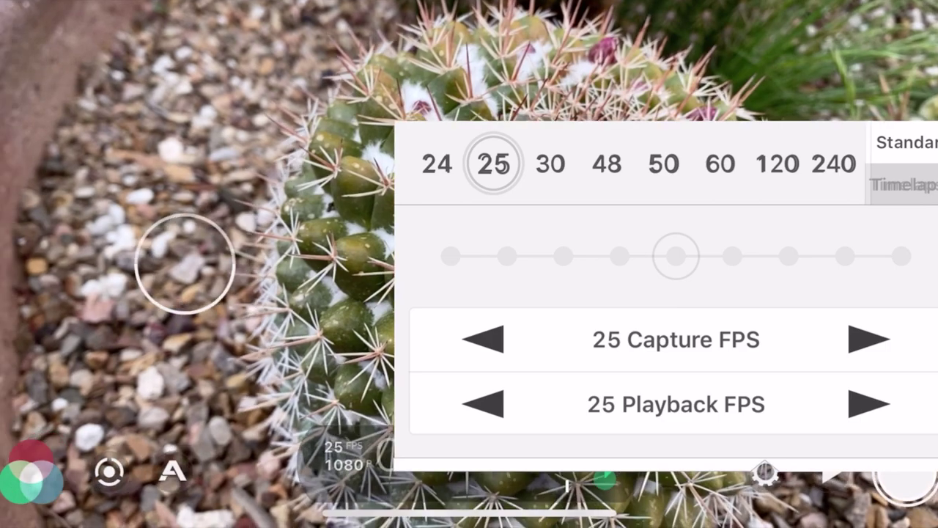
{"action": "left_click", "coordinate": [550, 163]}
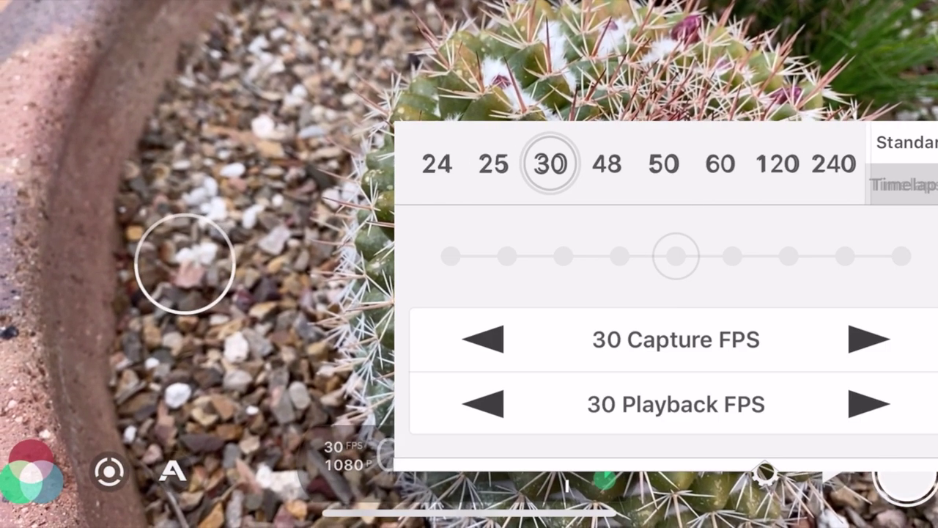
{"action": "left_click", "coordinate": [606, 163]}
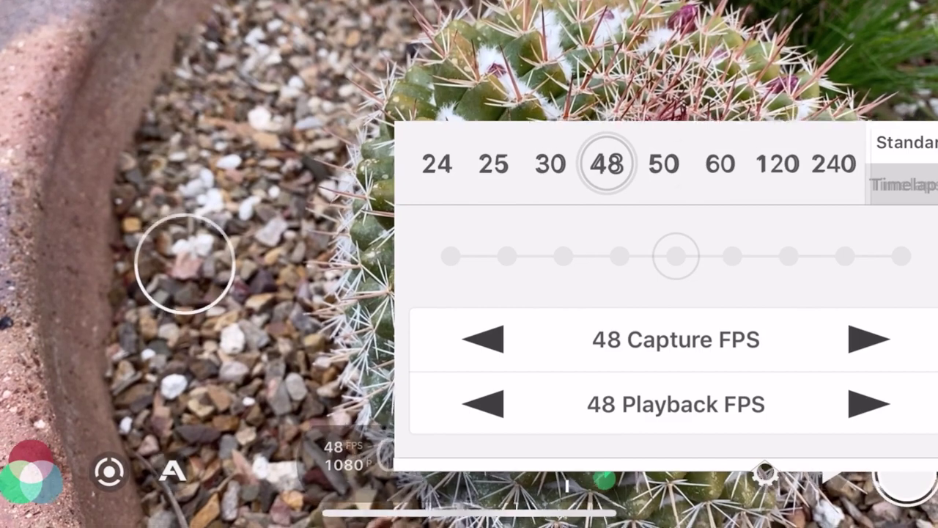
{"action": "left_click", "coordinate": [664, 163]}
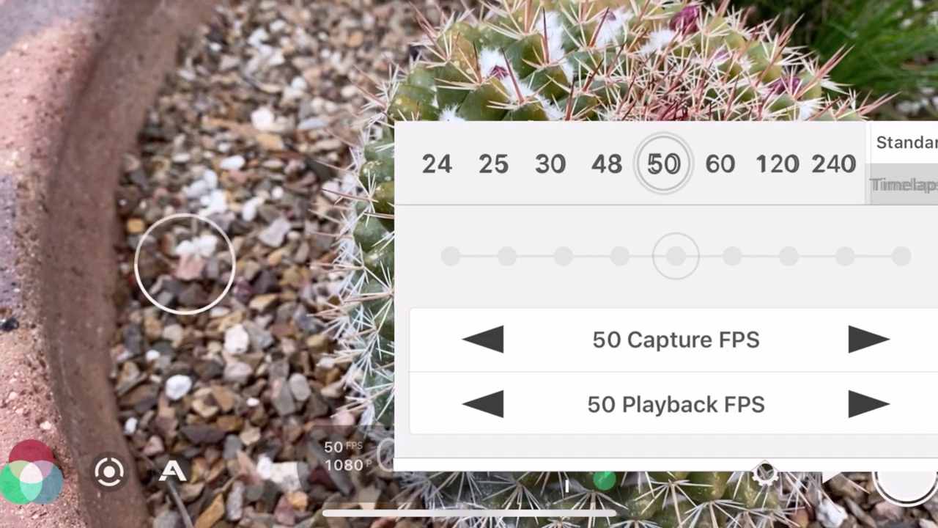
{"action": "left_click", "coordinate": [720, 164]}
{"action": "left_click", "coordinate": [777, 163]}
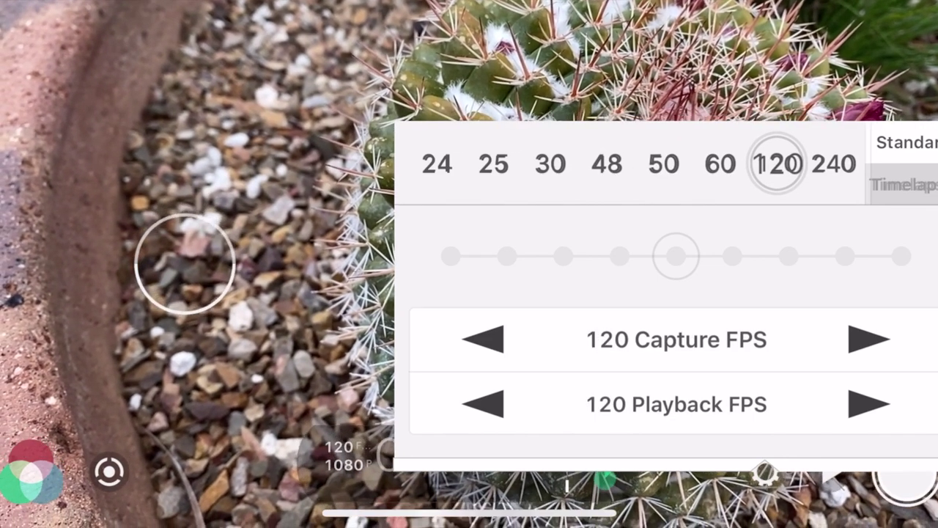
{"action": "left_click", "coordinate": [833, 164]}
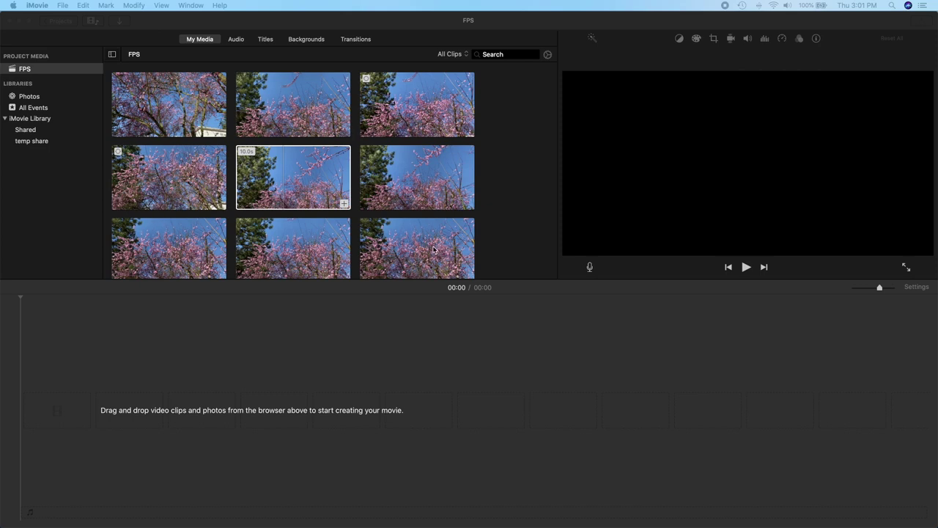
{"action": "left_click", "coordinate": [291, 173]}
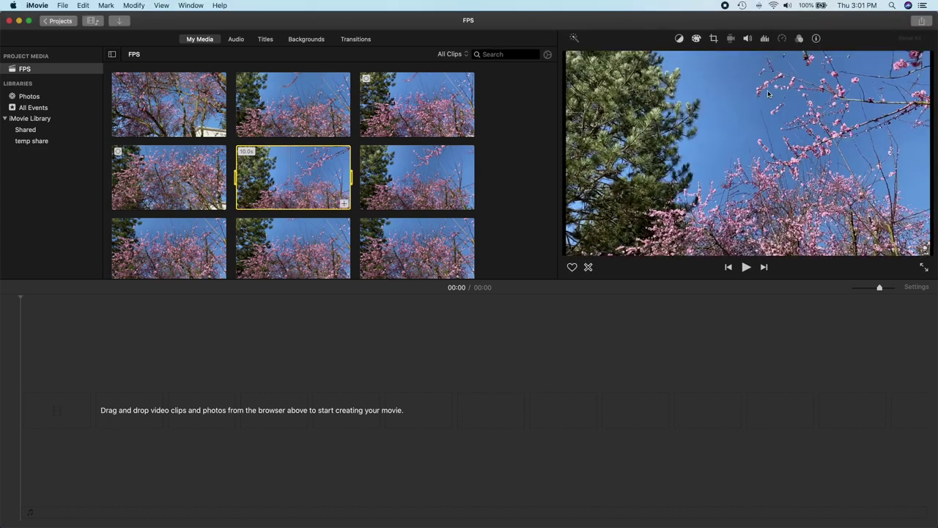
{"action": "left_click", "coordinate": [815, 38]}
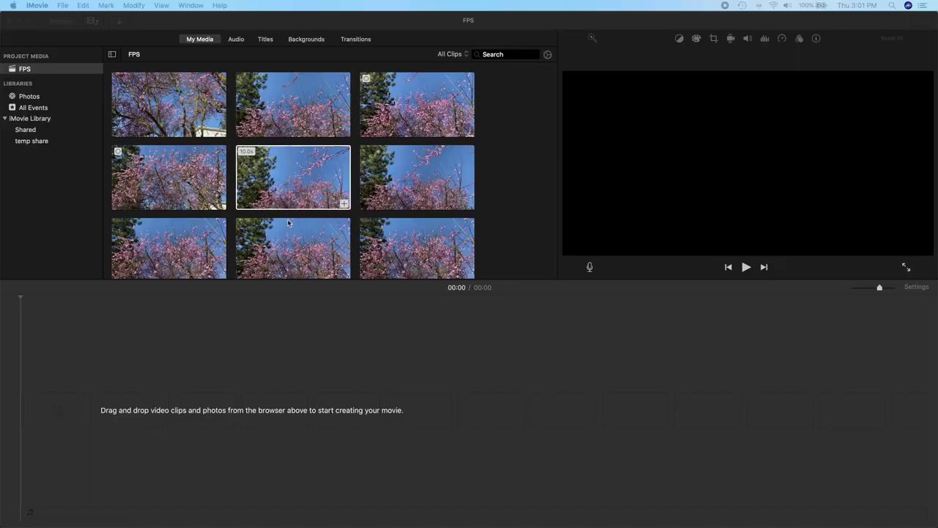
{"action": "left_click", "coordinate": [297, 189]}
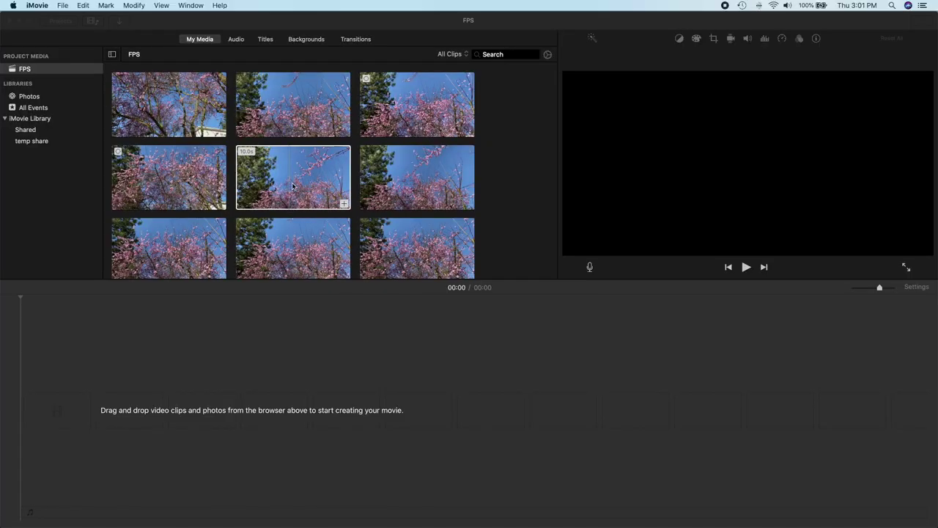
Add the 10-second blossom clip to the FPS timeline and confirm 1080p in Project Settings
{"action": "left_click", "coordinate": [343, 203]}
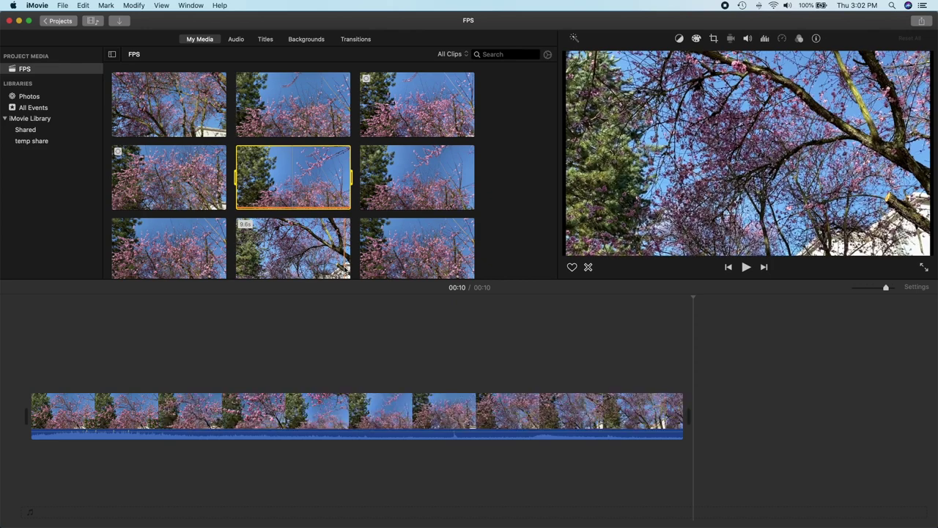
{"action": "left_click", "coordinate": [881, 324]}
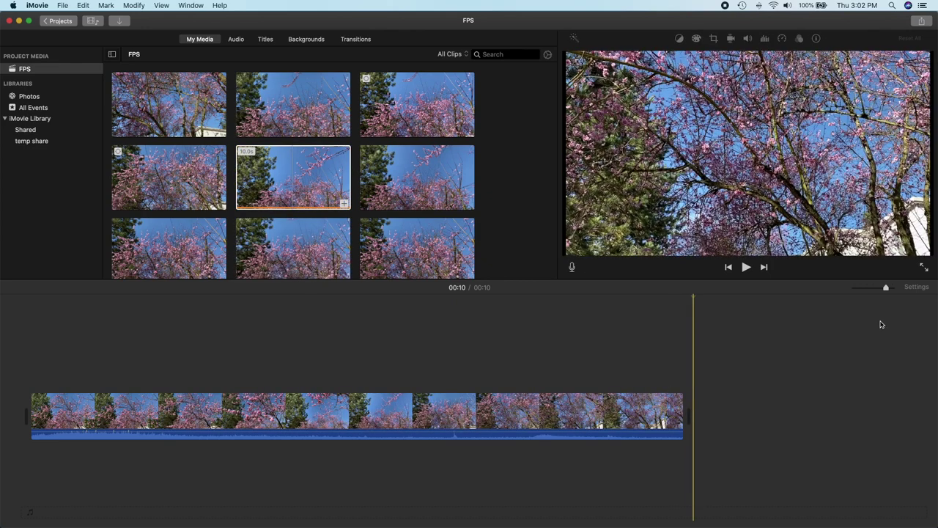
{"action": "left_click", "coordinate": [911, 289]}
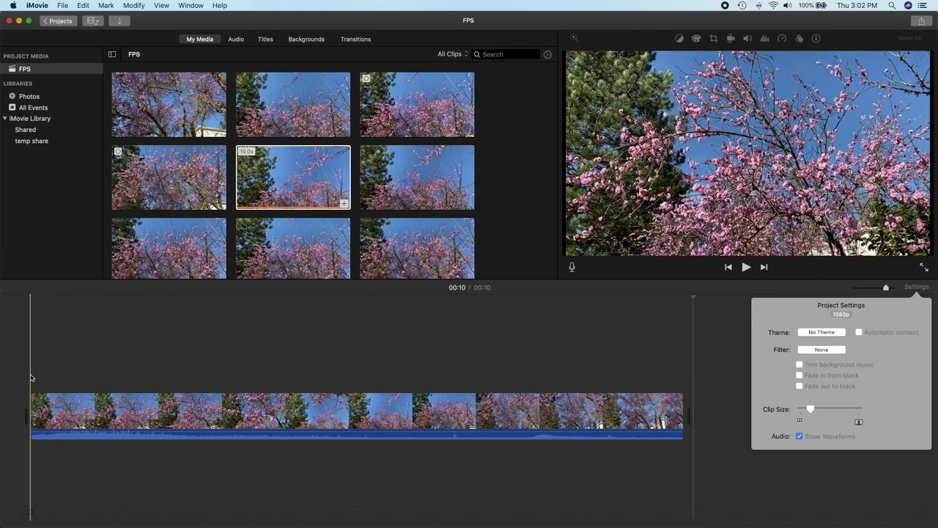
{"action": "left_click", "coordinate": [41, 413]}
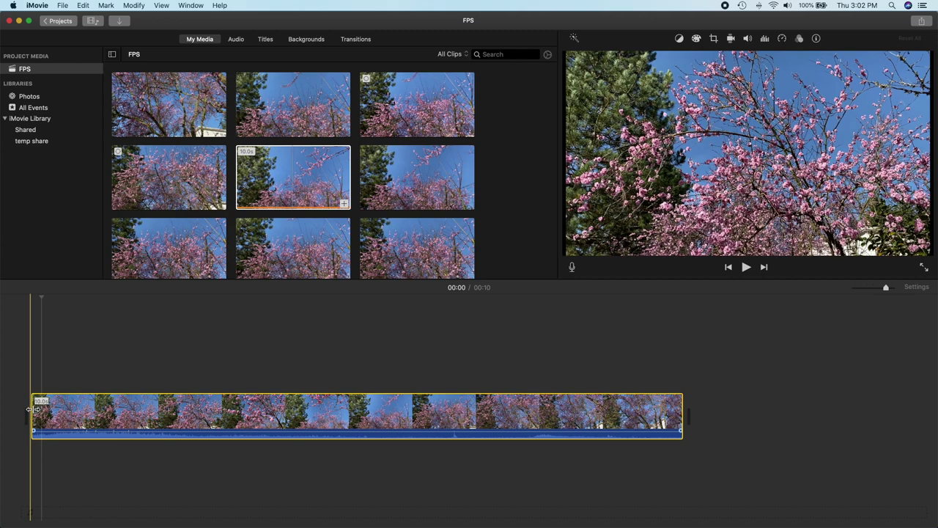
{"action": "key", "text": "super+equal"}
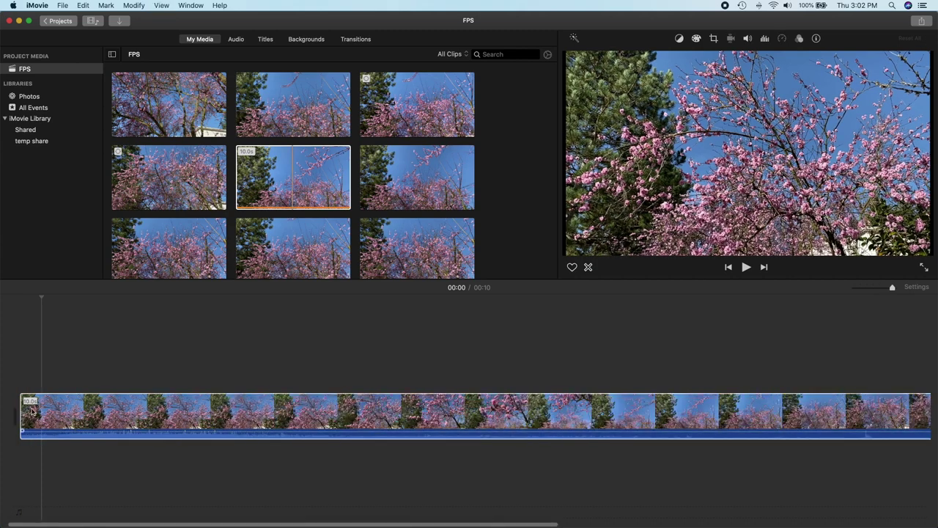
Mark a range from the blossom clip's start, adjusting its end to 00:23
{"action": "left_click", "coordinate": [21, 414]}
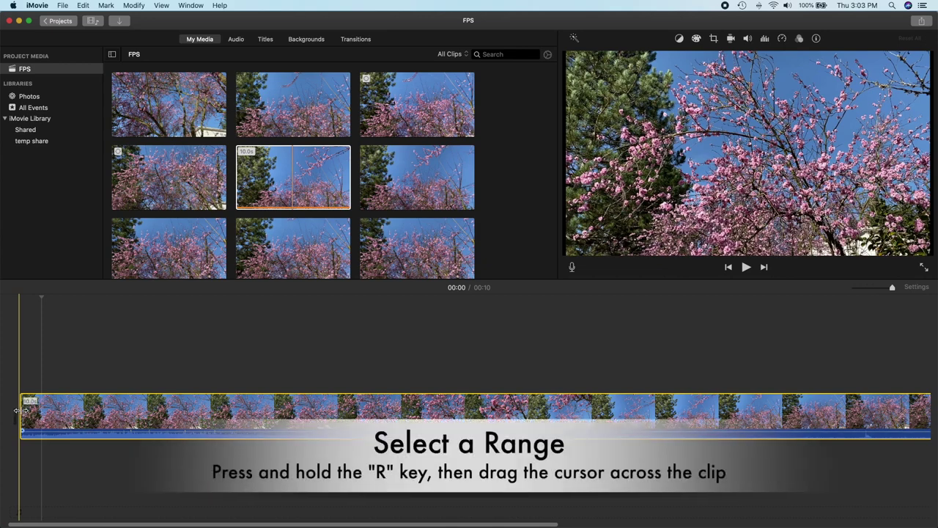
{"action": "key", "text": "r"}
{"action": "left_click_drag", "start_coordinate": [22, 414], "coordinate": [134, 414]}
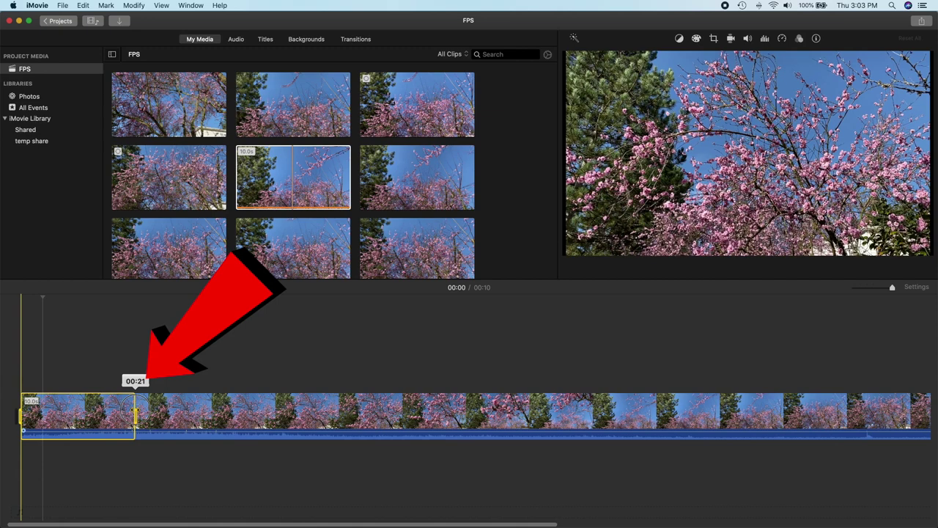
{"action": "left_click_drag", "start_coordinate": [136, 411], "coordinate": [145, 412]}
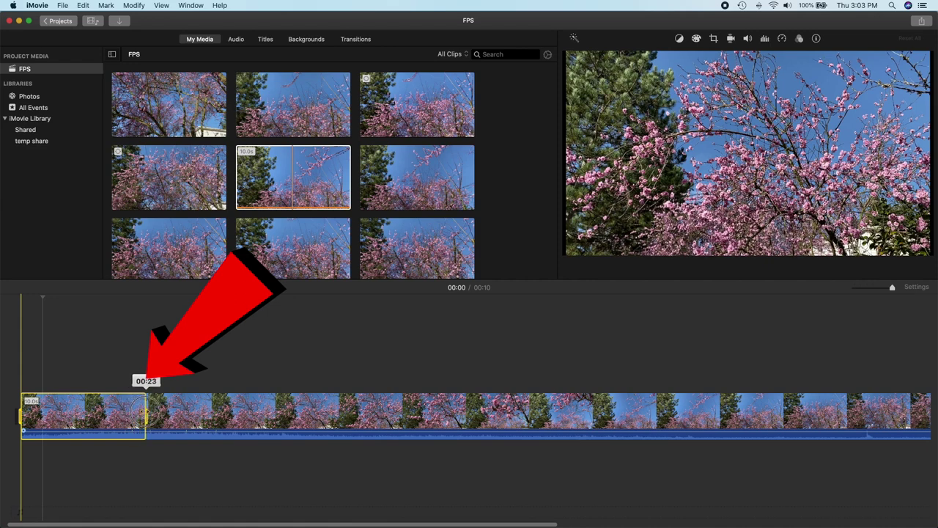
{"action": "left_click_drag", "start_coordinate": [144, 411], "coordinate": [151, 412]}
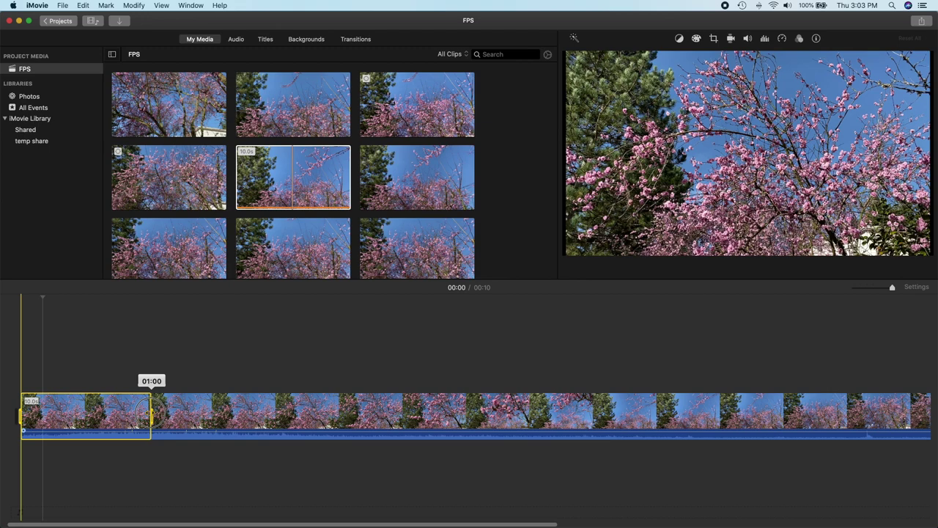
{"action": "mouse_move", "coordinate": [150, 412]}
{"action": "left_mouse_down"}
{"action": "mouse_move", "coordinate": [118, 412]}
{"action": "mouse_move", "coordinate": [151, 412]}
{"action": "left_mouse_up"}
{"action": "left_click_drag", "start_coordinate": [151, 412], "coordinate": [145, 412]}
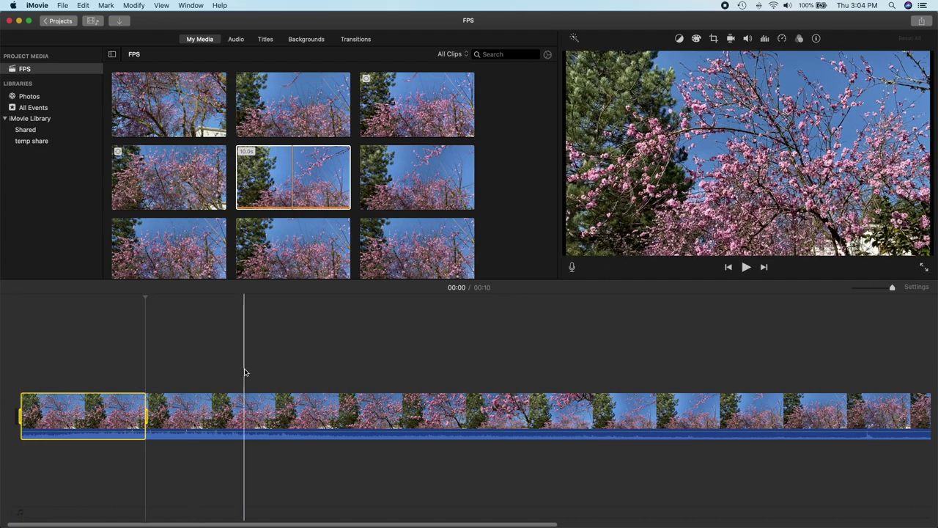
{"action": "left_click", "coordinate": [244, 368]}
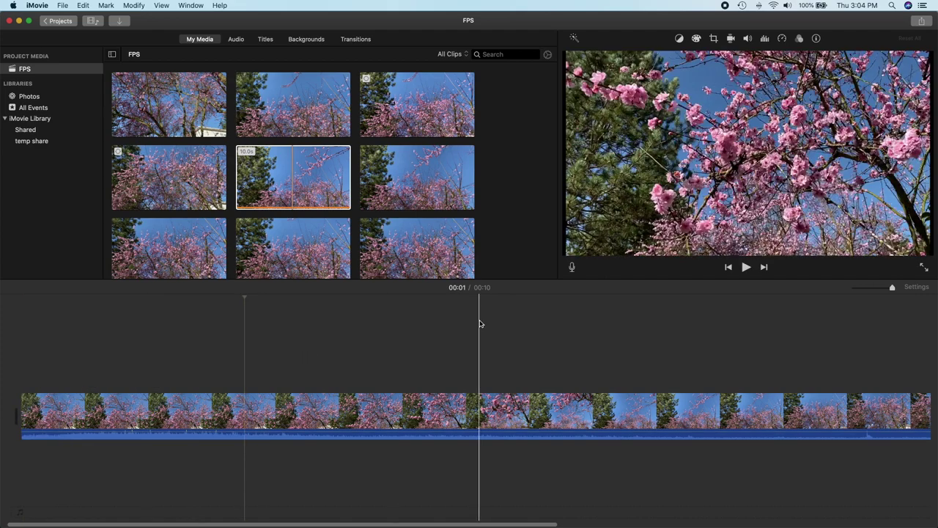
Export the project as a 1080p, High-quality file named 24FPS in Movies
{"action": "left_click", "coordinate": [921, 24]}
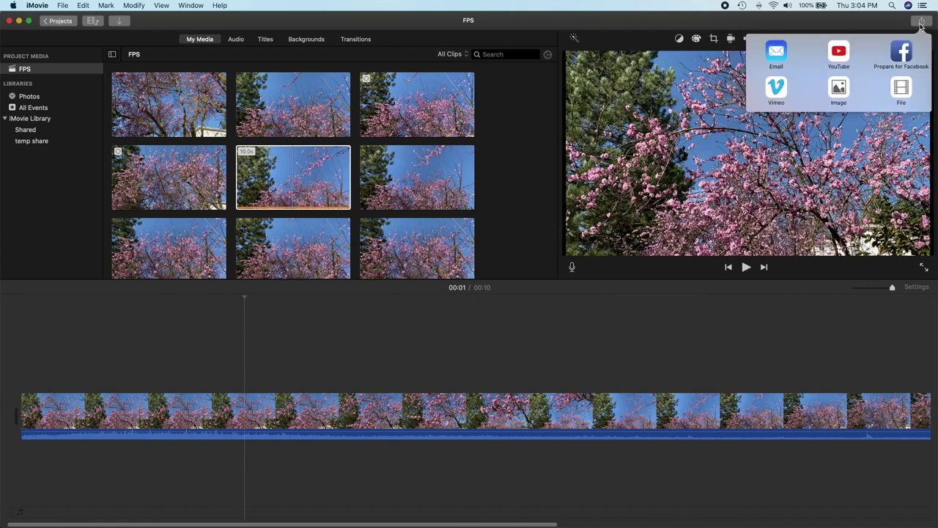
{"action": "left_click", "coordinate": [899, 89]}
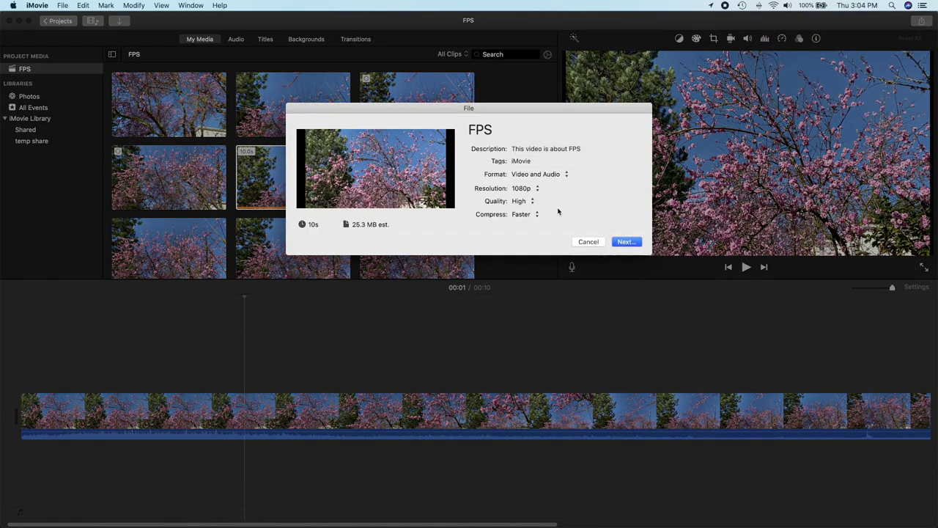
{"action": "left_click", "coordinate": [624, 242]}
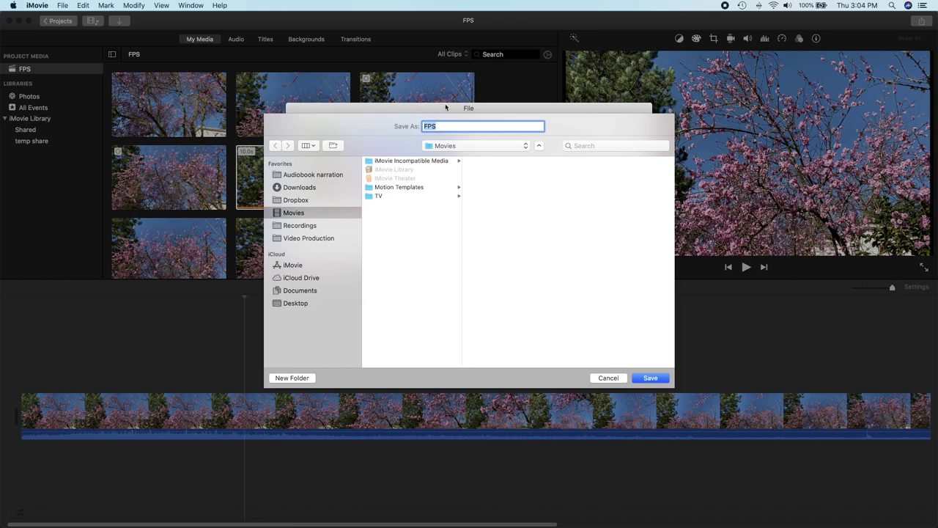
{"action": "type", "text": "24FPS"}
{"action": "left_click", "coordinate": [657, 380]}
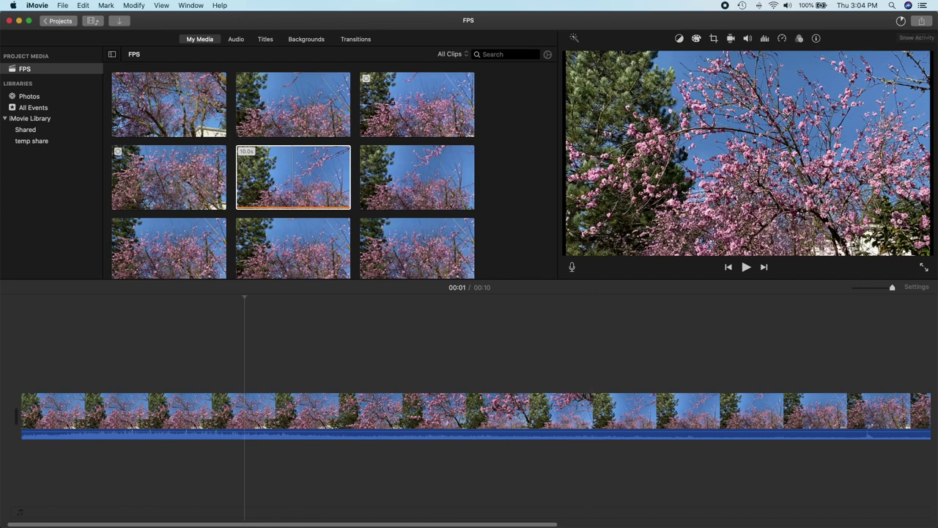
Find 24FPS.mp4 in Finder's Movies folder, confirm 1920×1080 and 00:10, and open a Quick Look preview
{"action": "key", "text": "super+Tab"}
{"action": "left_click_drag", "start_coordinate": [381, 175], "coordinate": [382, 140]}
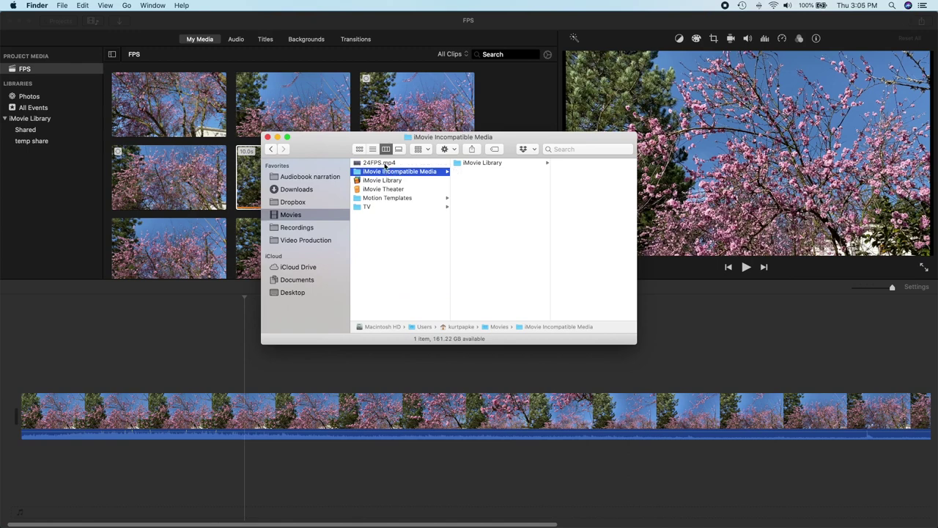
{"action": "left_click", "coordinate": [367, 162]}
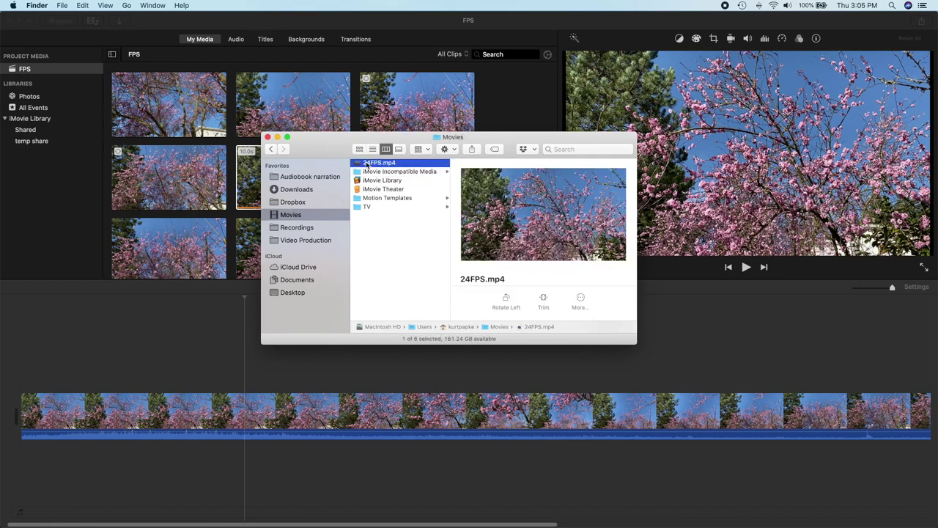
{"action": "left_click_drag", "start_coordinate": [562, 344], "coordinate": [560, 520]}
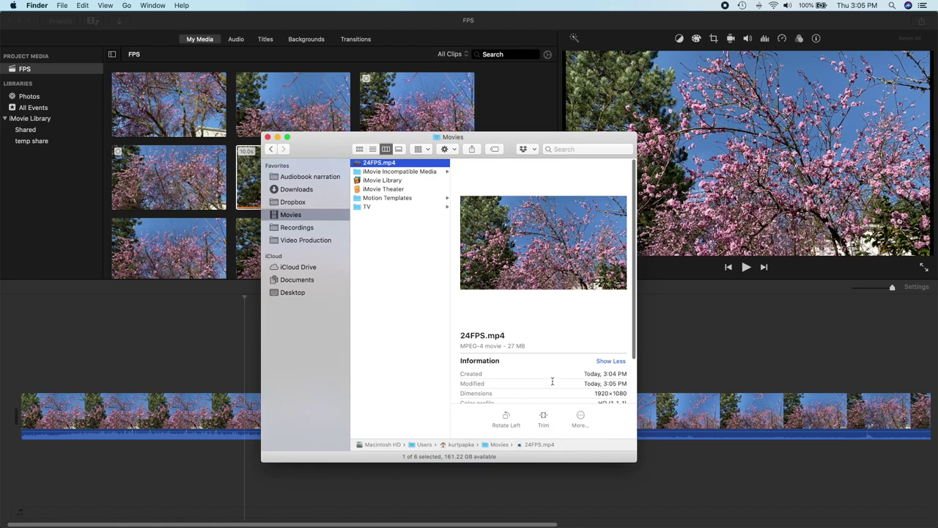
{"action": "scroll", "coordinate": [553, 384], "scroll_direction": "down", "scroll_amount": 2}
{"action": "scroll", "coordinate": [553, 384], "scroll_direction": "down", "scroll_amount": 2}
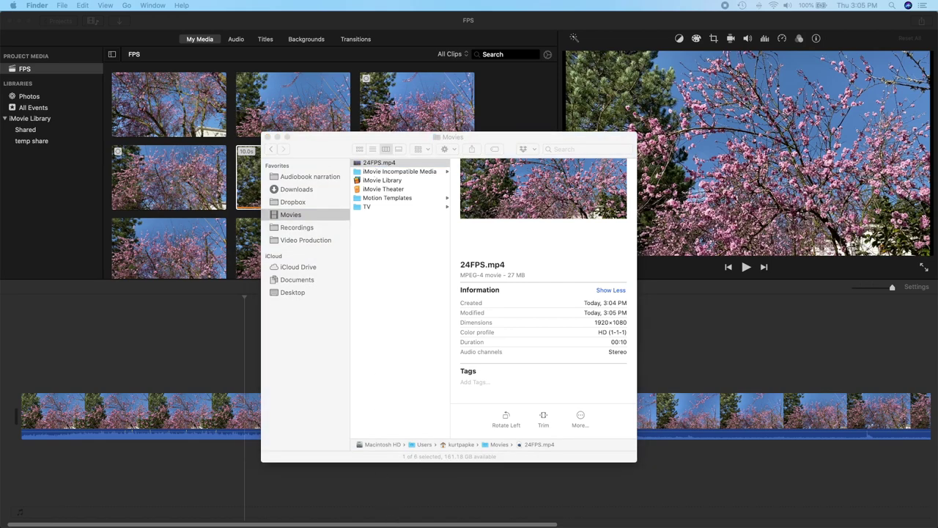
{"action": "key", "text": "space"}
{"action": "key", "text": "ctrl+Up"}
Open the 24FPS preview in QuickTime Player and show its Movie Inspector to read the frame rate
{"action": "left_click", "coordinate": [407, 160]}
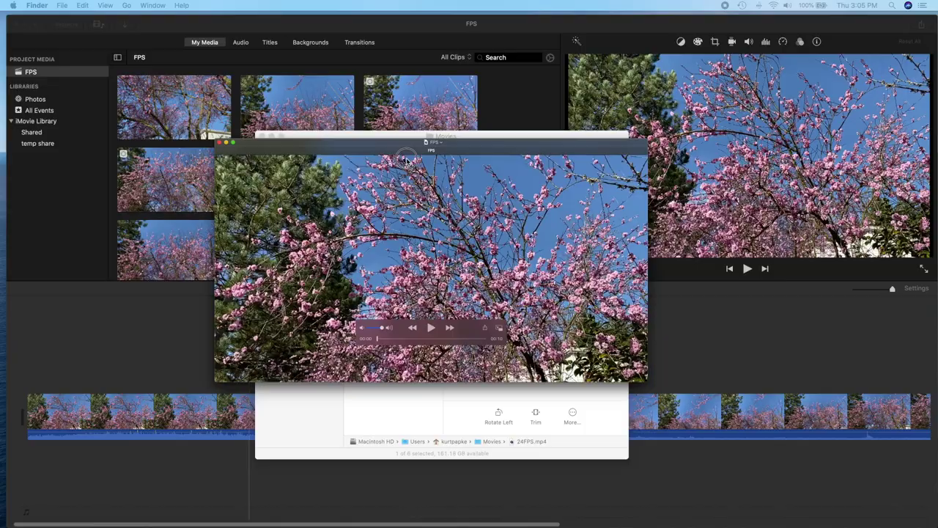
{"action": "left_click_drag", "start_coordinate": [408, 167], "coordinate": [414, 104]}
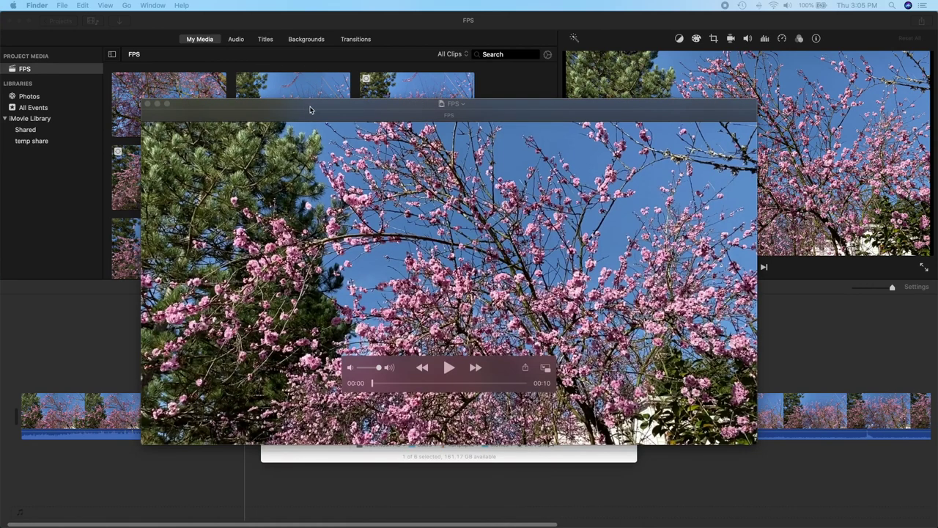
{"action": "left_click", "coordinate": [312, 108]}
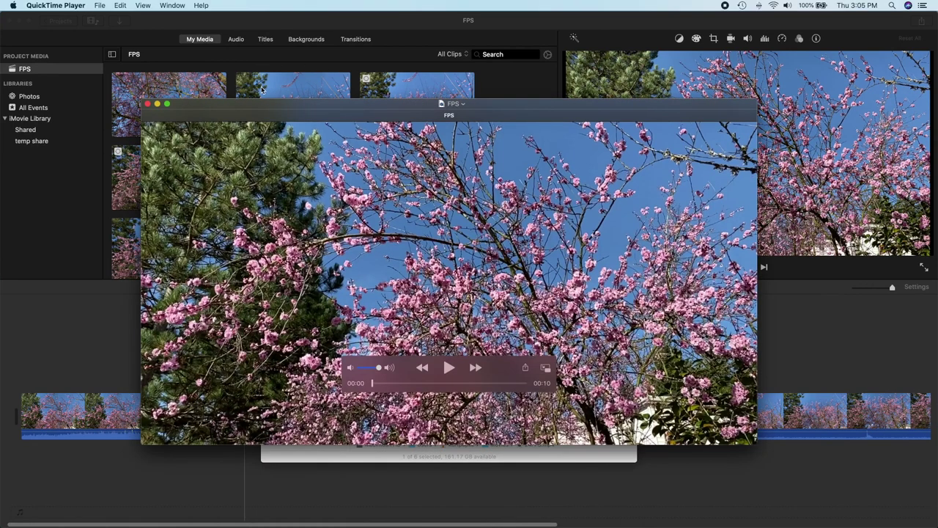
{"action": "left_click", "coordinate": [172, 5]}
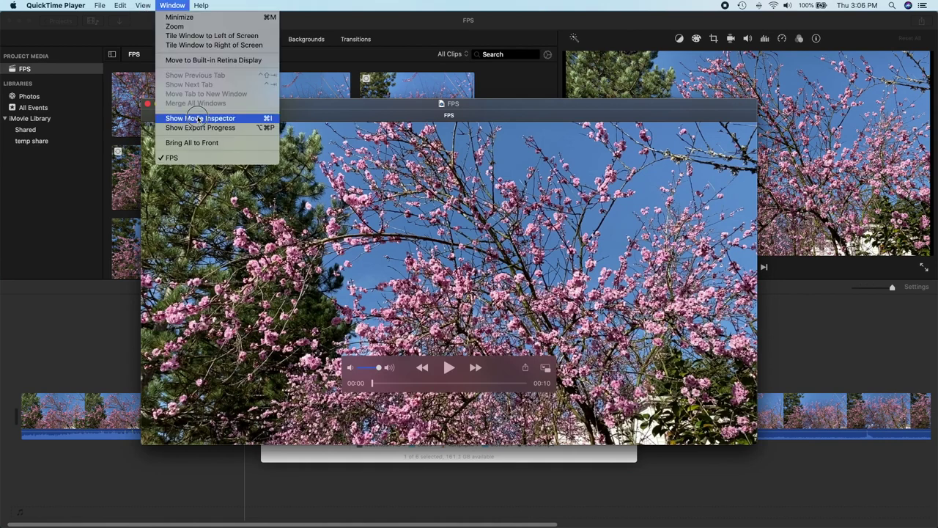
{"action": "left_click", "coordinate": [198, 118]}
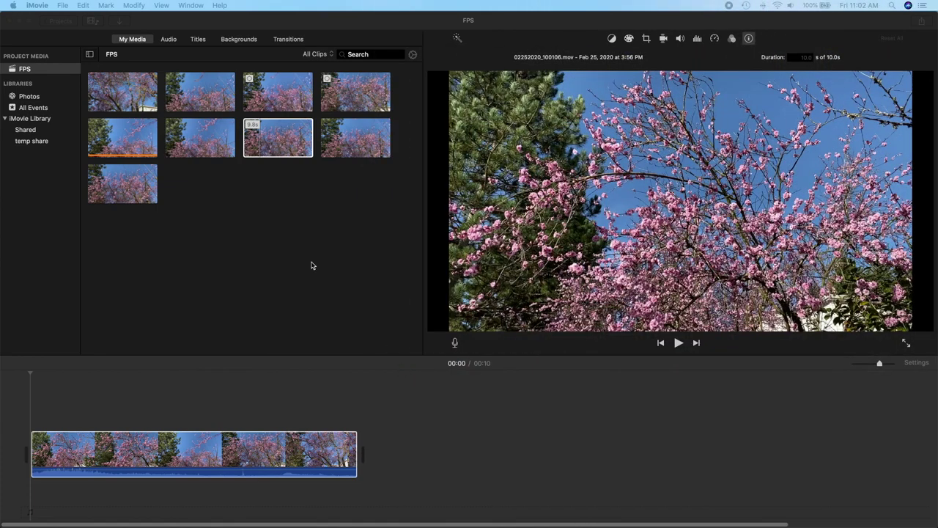
Append the 9.8-second clip 02252020_100240.mov after the first clip and select it in the timeline
{"action": "left_click", "coordinate": [274, 149]}
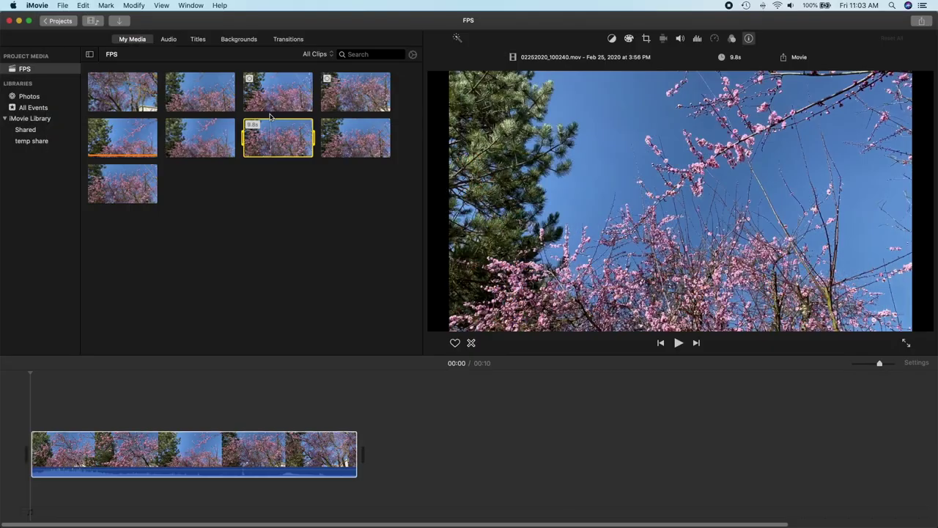
{"action": "left_click", "coordinate": [272, 136]}
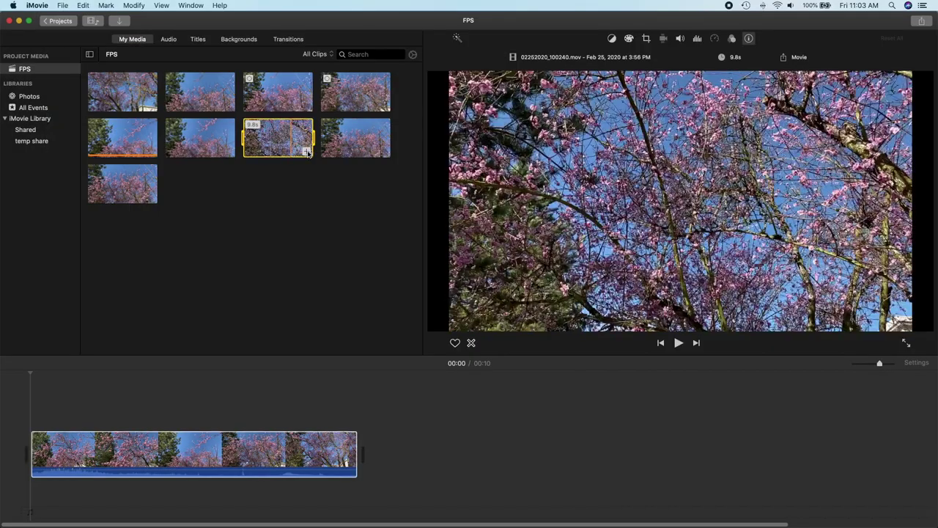
{"action": "left_click", "coordinate": [306, 151]}
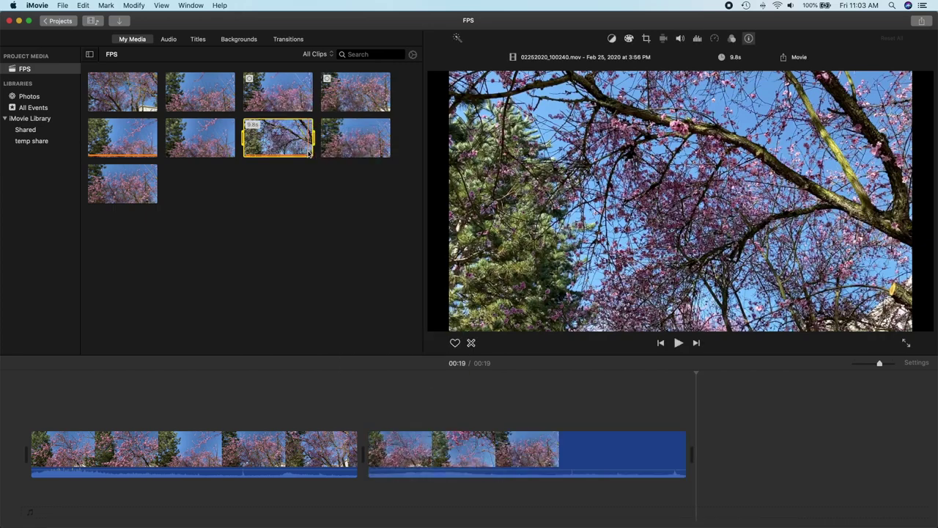
{"action": "left_click", "coordinate": [485, 446]}
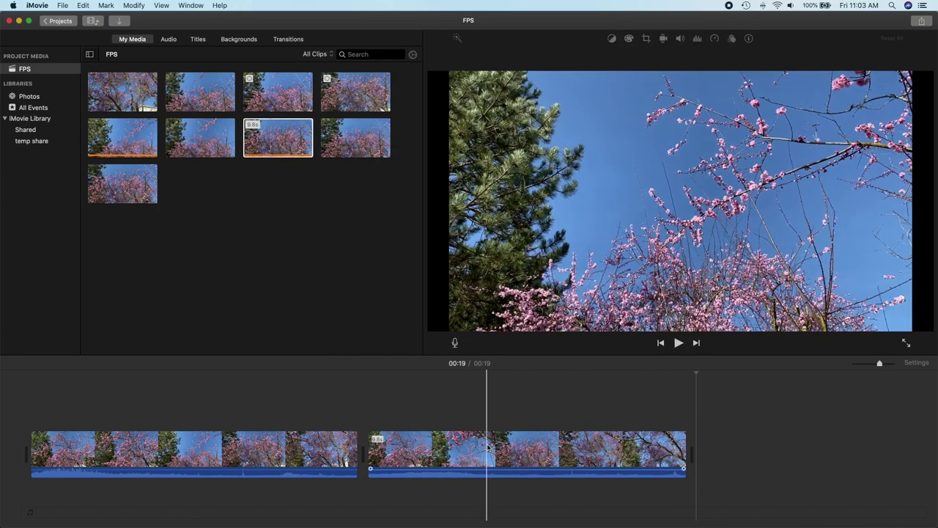
{"action": "left_click", "coordinate": [488, 446]}
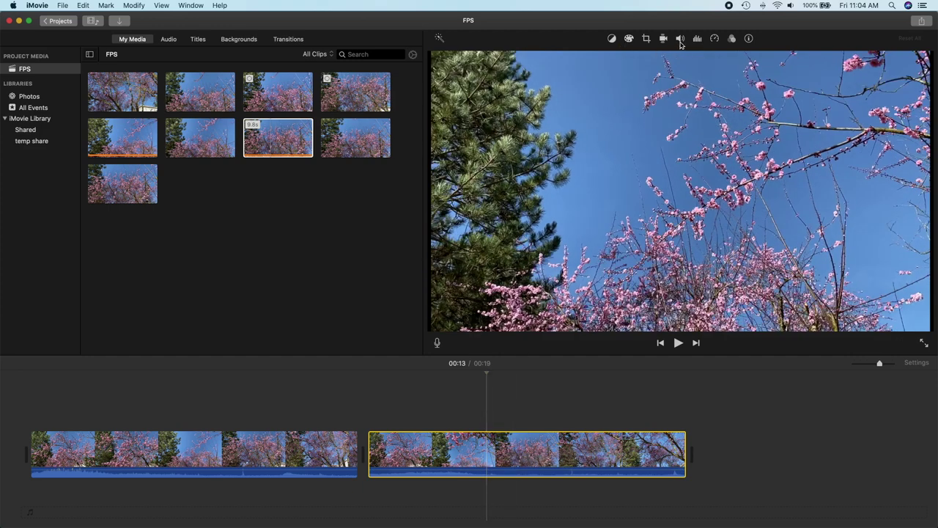
{"action": "left_click", "coordinate": [714, 40]}
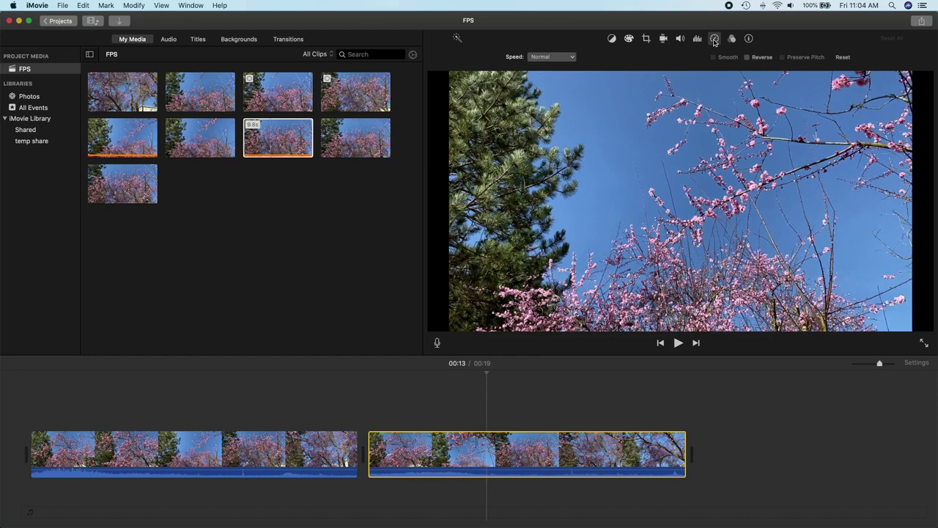
Set the second clip to Slow at 50% speed, stretching the project to 29 seconds
{"action": "left_click", "coordinate": [570, 58]}
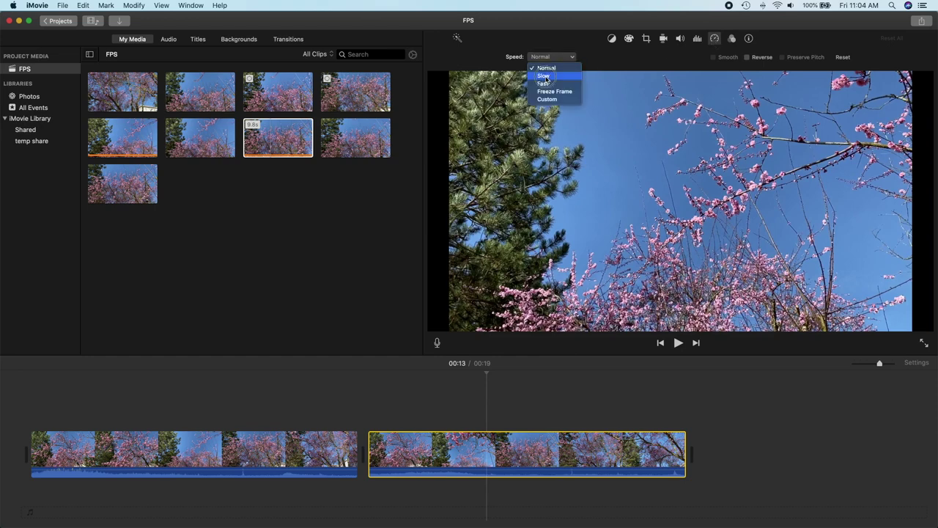
{"action": "left_click", "coordinate": [546, 77]}
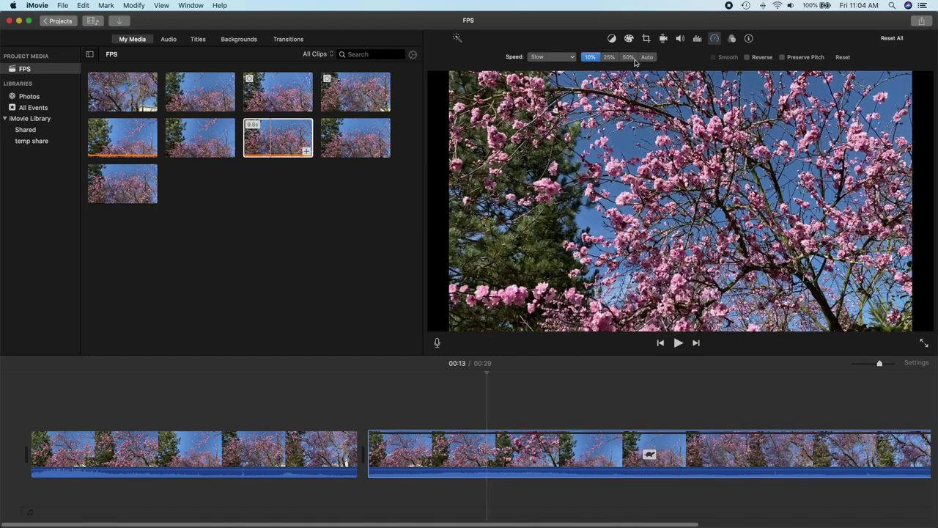
{"action": "left_click", "coordinate": [632, 58]}
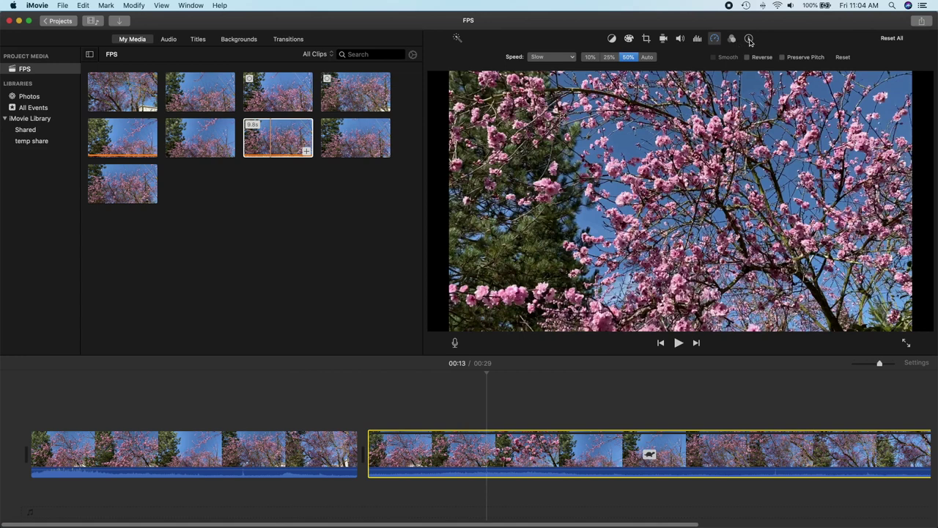
{"action": "left_click", "coordinate": [921, 25]}
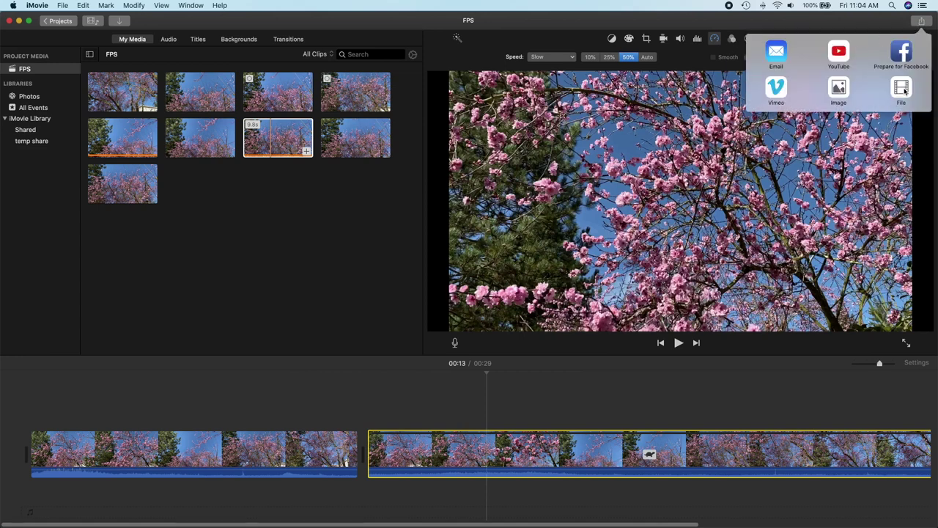
Export the project at 1080p to Movies as 2448FPS.mp4
{"action": "left_click", "coordinate": [904, 91]}
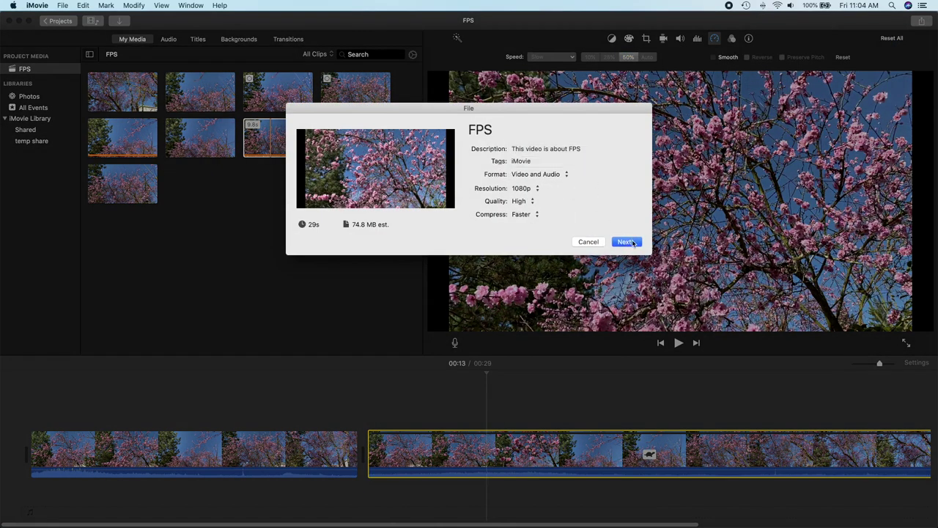
{"action": "left_click", "coordinate": [633, 243]}
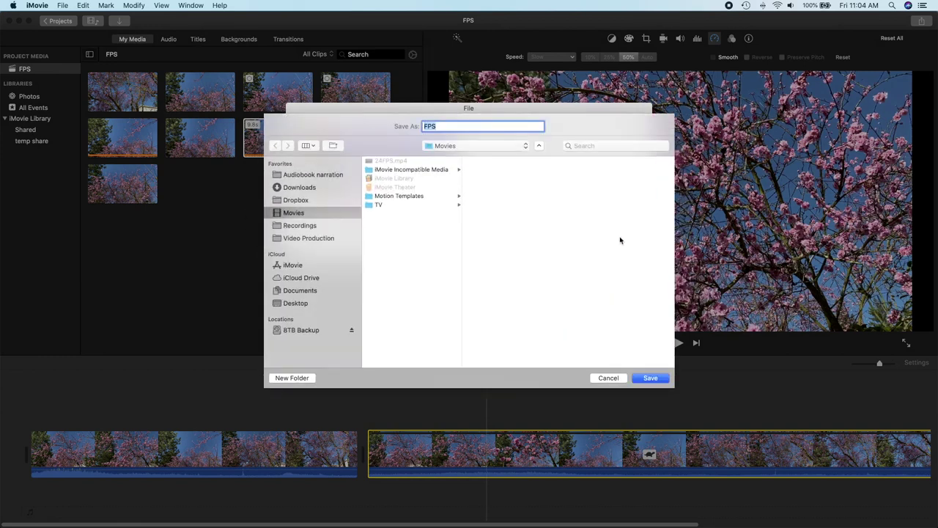
{"action": "left_click", "coordinate": [436, 126]}
{"action": "type", "text": "2448"}
{"action": "key", "text": "Return"}
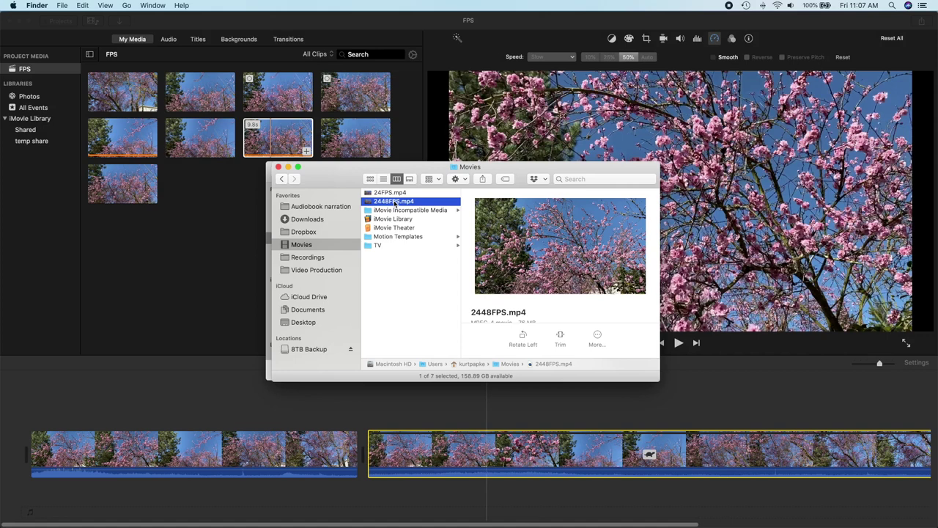
Open 2448FPS.mp4 from the Movies folder in QuickTime Player
{"action": "left_click", "coordinate": [395, 202]}
{"action": "left_click", "coordinate": [404, 237]}
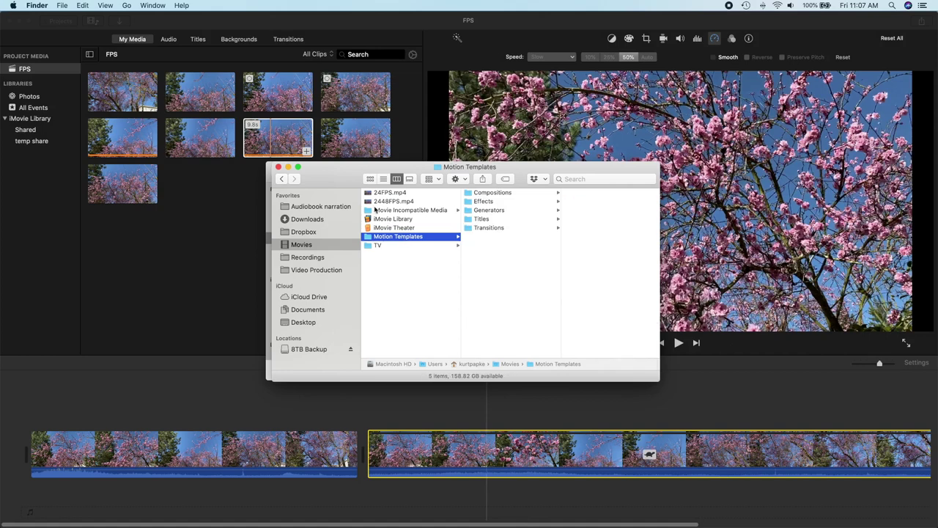
{"action": "double_click", "coordinate": [368, 202]}
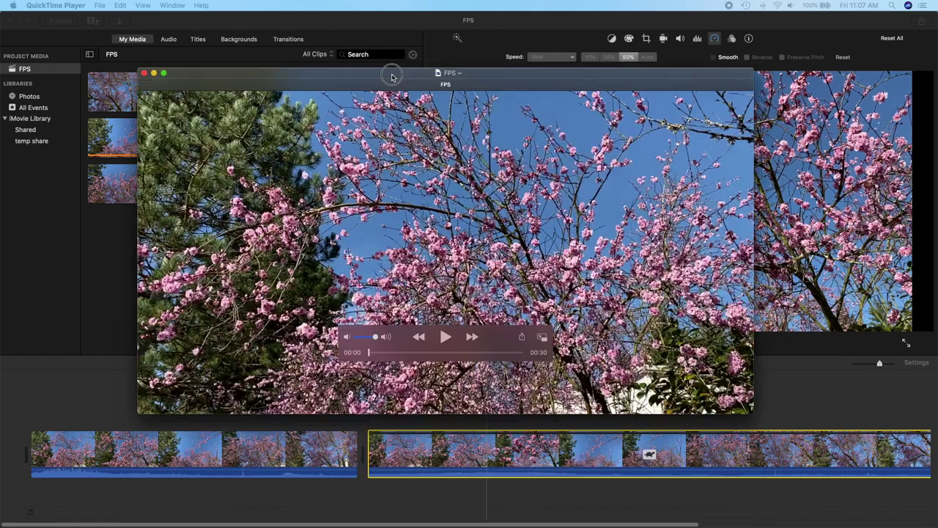
Check in the Movie Inspector that 2448FPS.mp4 is encoded at 23.98 fps
{"action": "left_click_drag", "start_coordinate": [387, 74], "coordinate": [392, 62]}
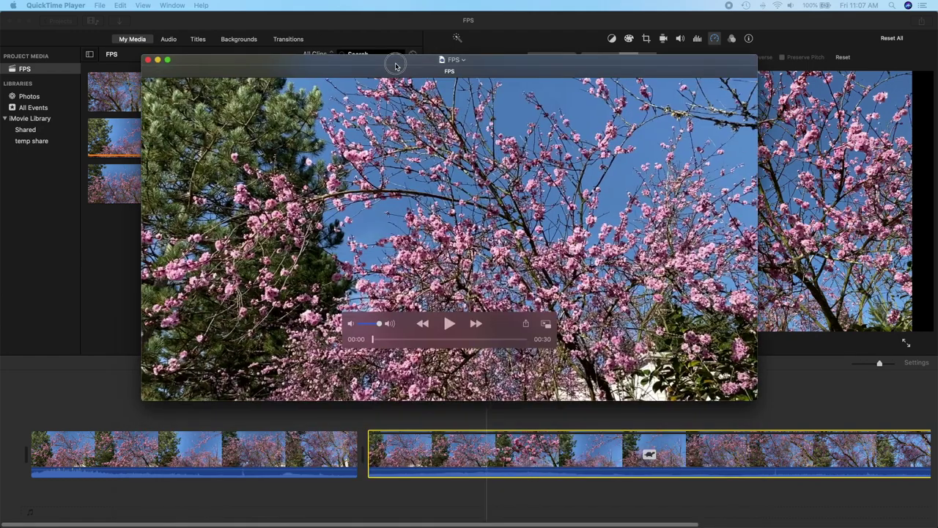
{"action": "left_click", "coordinate": [172, 5]}
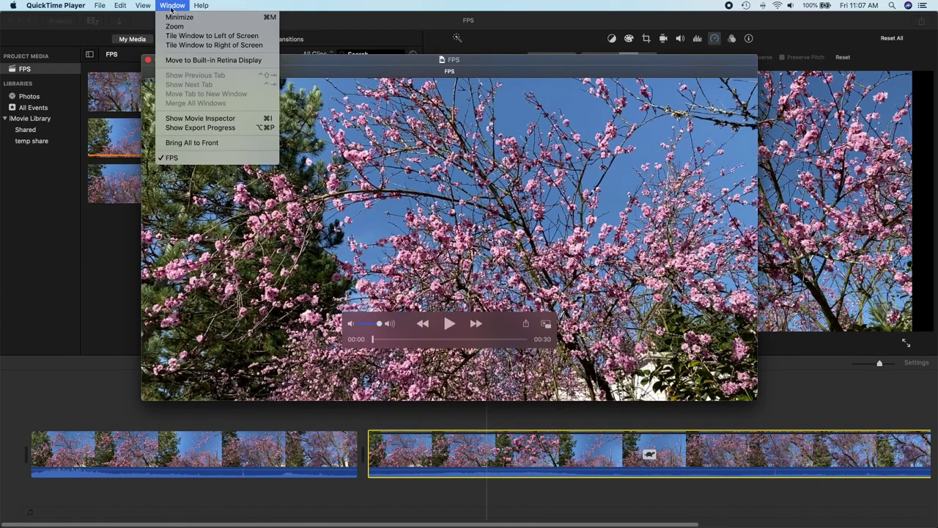
{"action": "left_click", "coordinate": [217, 119]}
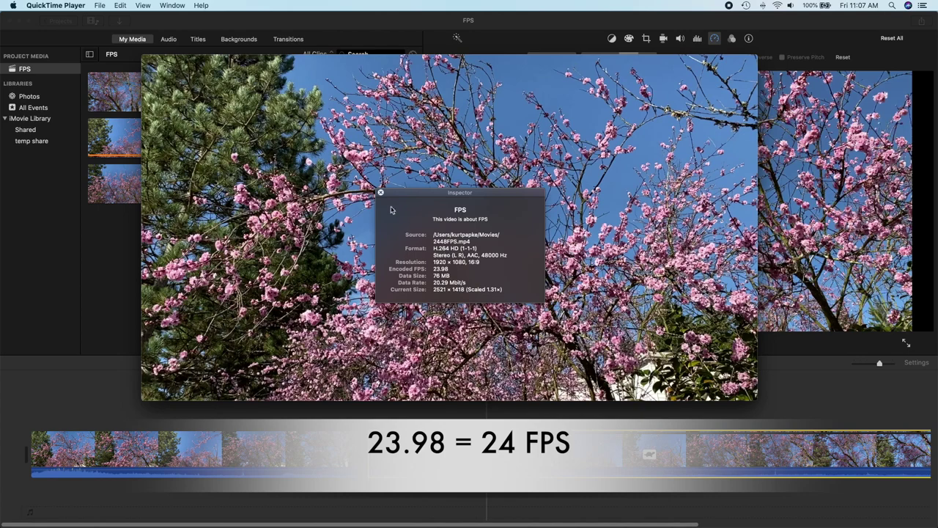
{"action": "key", "text": "super+i"}
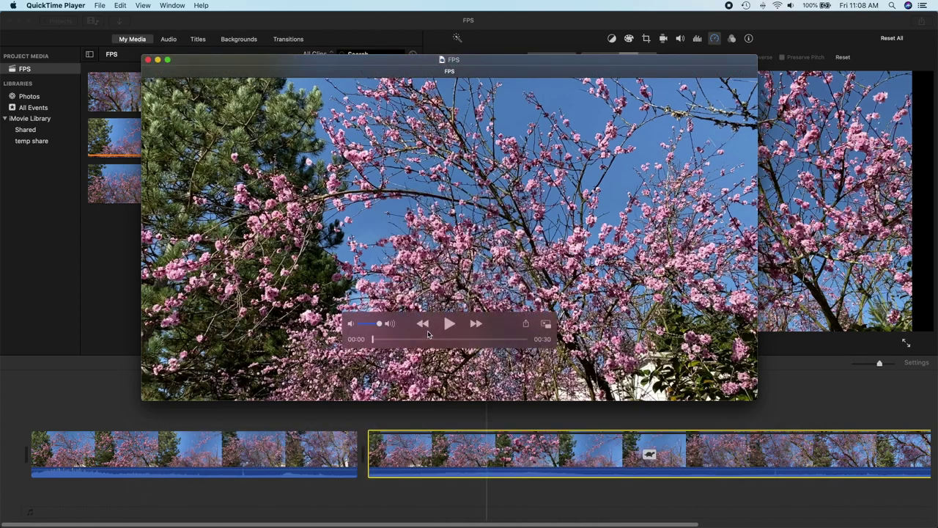
Play the movie from about 00:11
{"action": "left_click", "coordinate": [376, 339]}
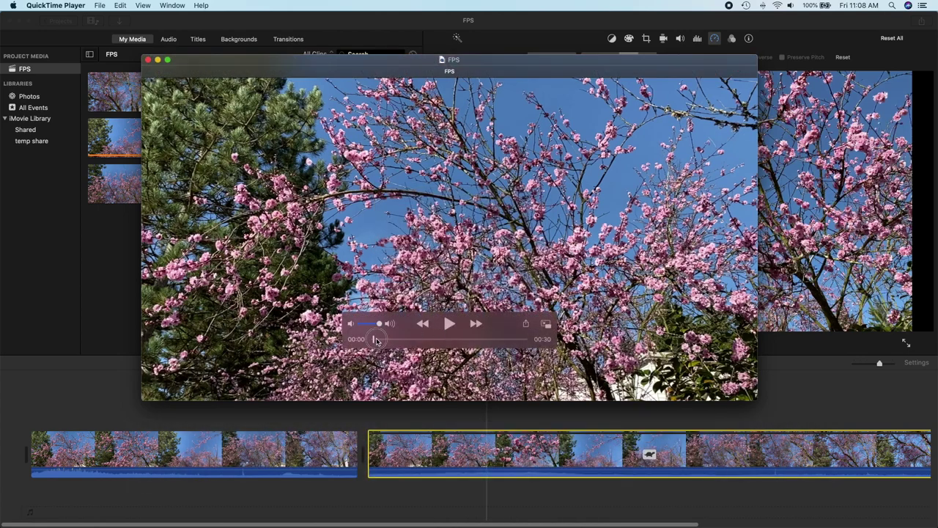
{"action": "left_click_drag", "start_coordinate": [376, 339], "coordinate": [417, 339]}
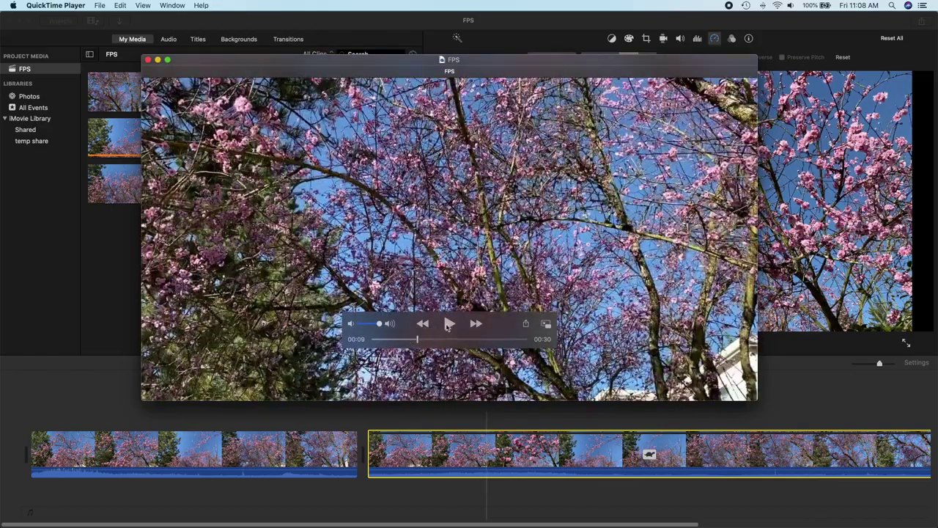
{"action": "left_click", "coordinate": [448, 325]}
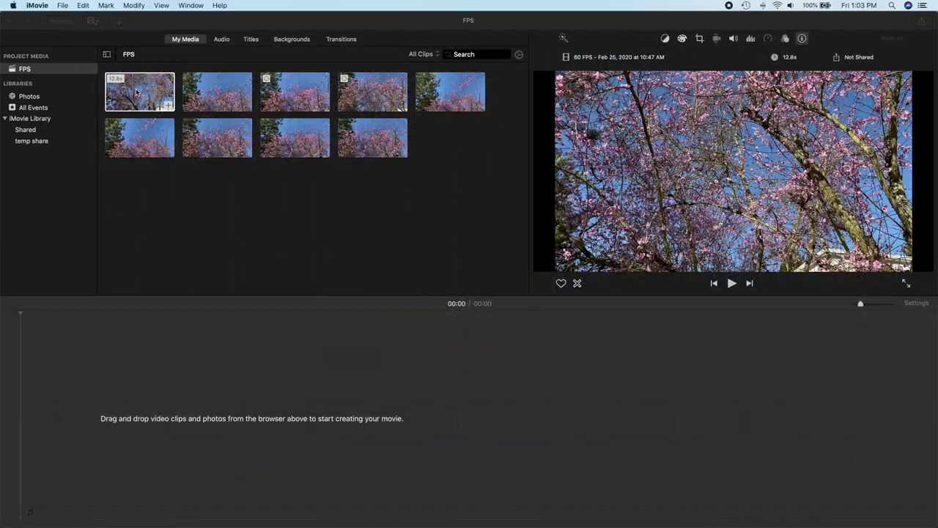
Append the first two browser clips to the empty project timeline
{"action": "left_click", "coordinate": [136, 92]}
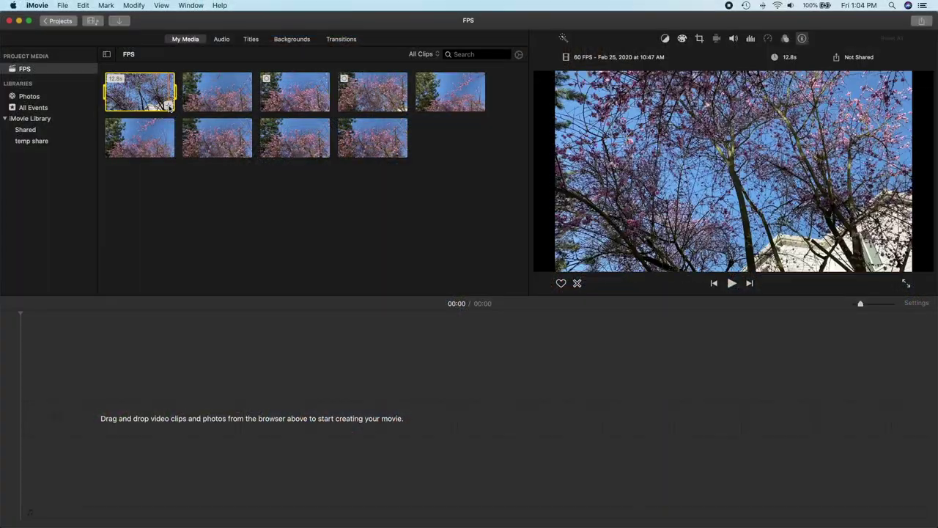
{"action": "left_click", "coordinate": [169, 106]}
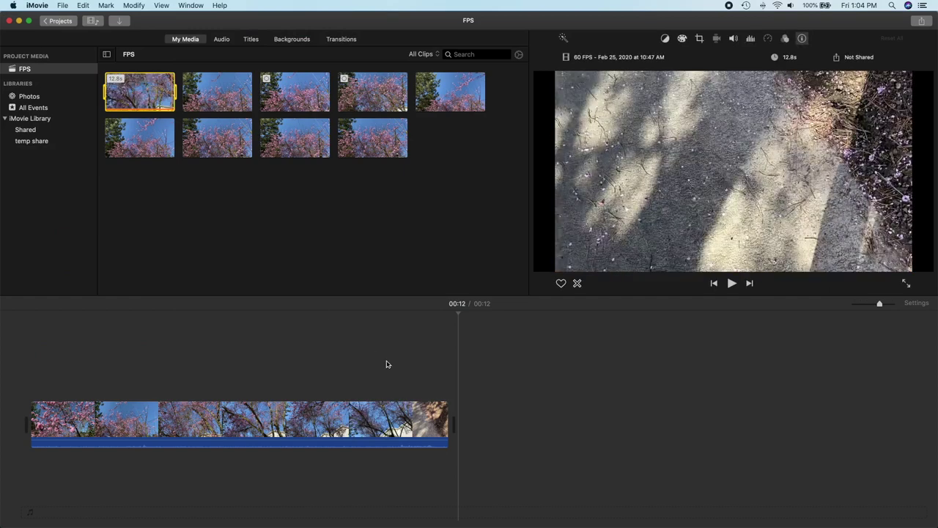
{"action": "left_click", "coordinate": [465, 383]}
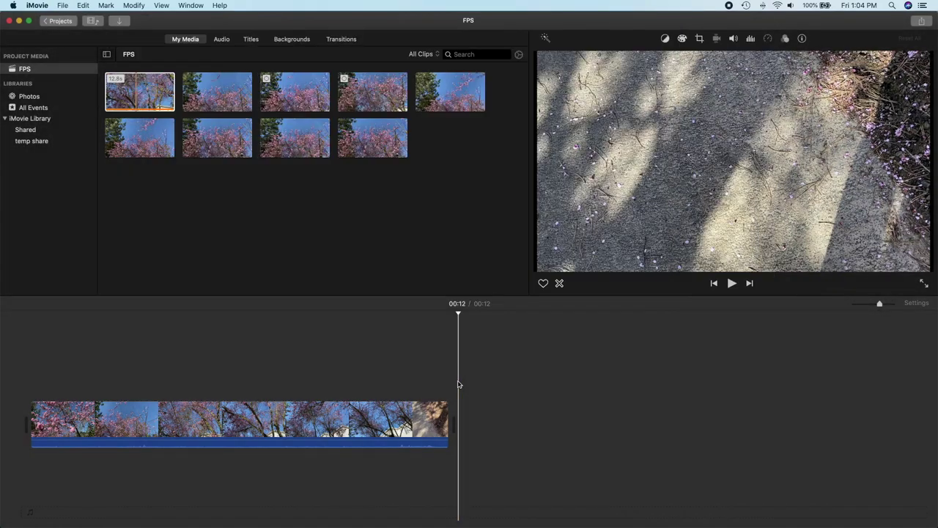
{"action": "left_click", "coordinate": [457, 384]}
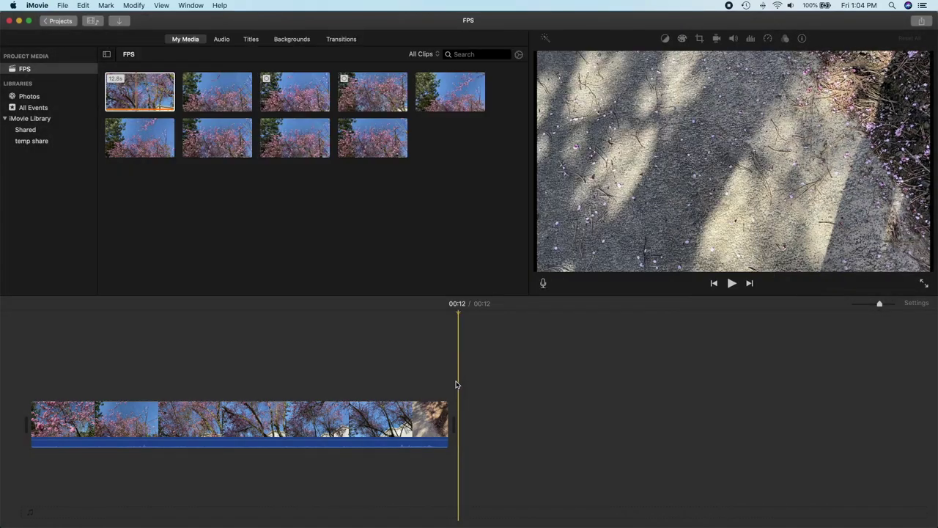
{"action": "left_click", "coordinate": [236, 102]}
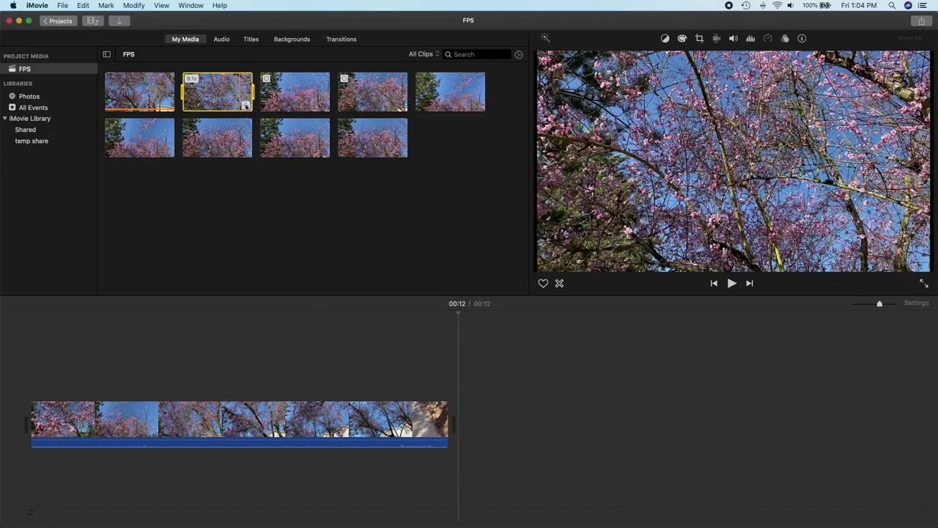
{"action": "left_click", "coordinate": [246, 105]}
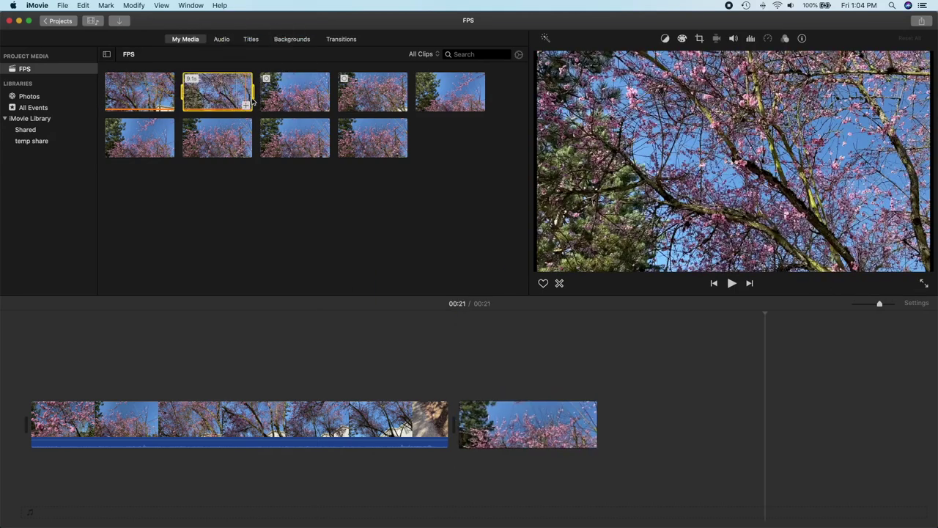
Append the 240 FPS and 120 FPS slow-motion clips to the timeline
{"action": "left_click", "coordinate": [271, 98]}
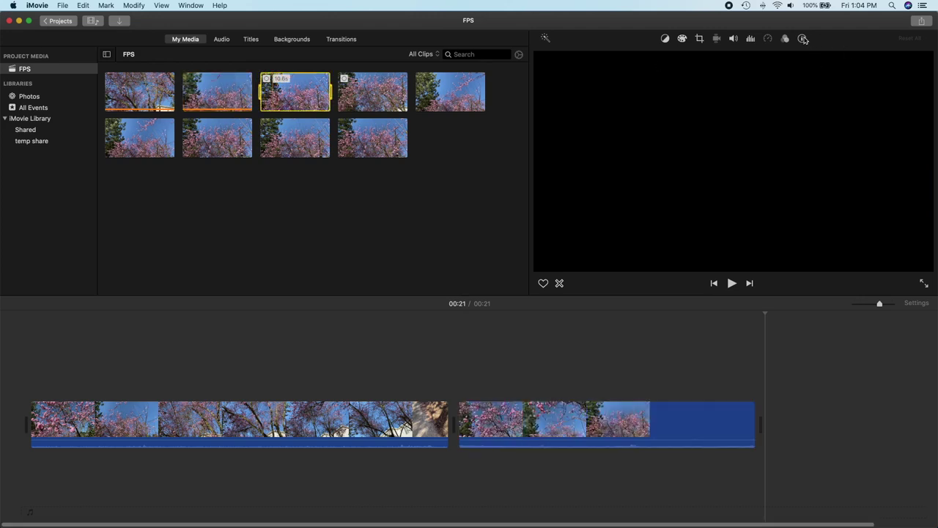
{"action": "left_click", "coordinate": [802, 39]}
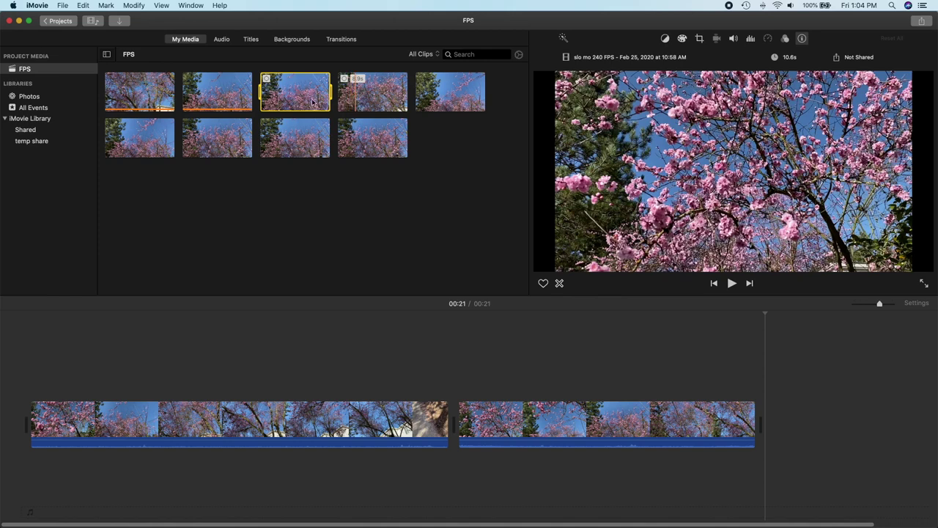
{"action": "key", "text": "e"}
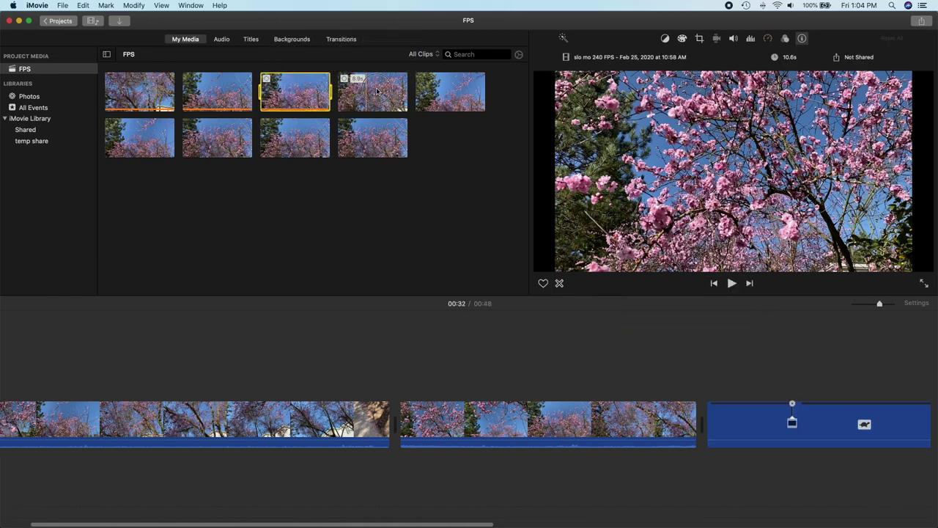
{"action": "left_click", "coordinate": [379, 90]}
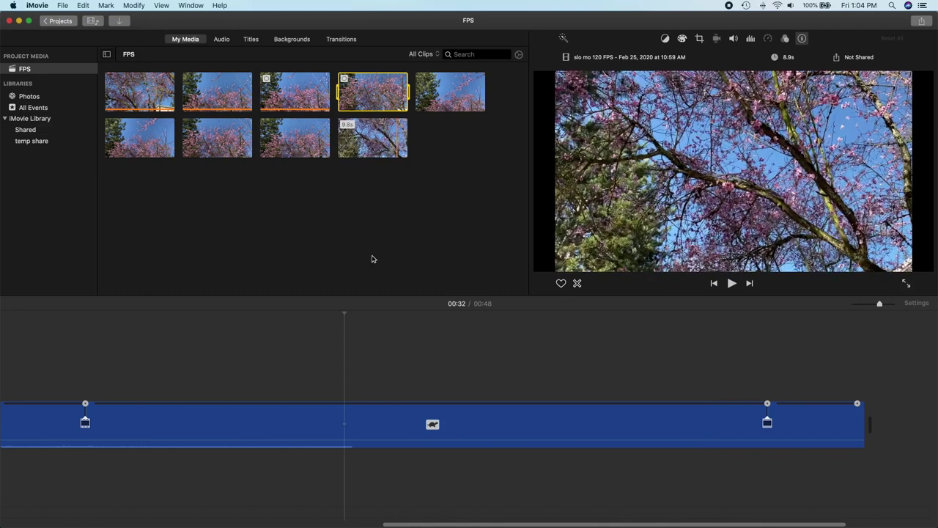
{"action": "key", "text": "e"}
Zoom the timeline out to show all four clips running 01:01
{"action": "left_click", "coordinate": [398, 354]}
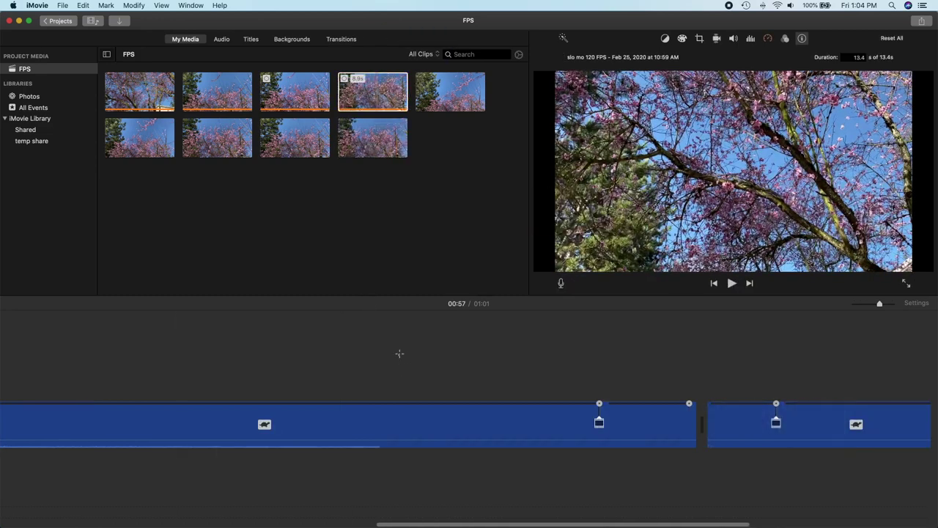
{"action": "left_click", "coordinate": [400, 356]}
{"action": "key", "text": "super+minus"}
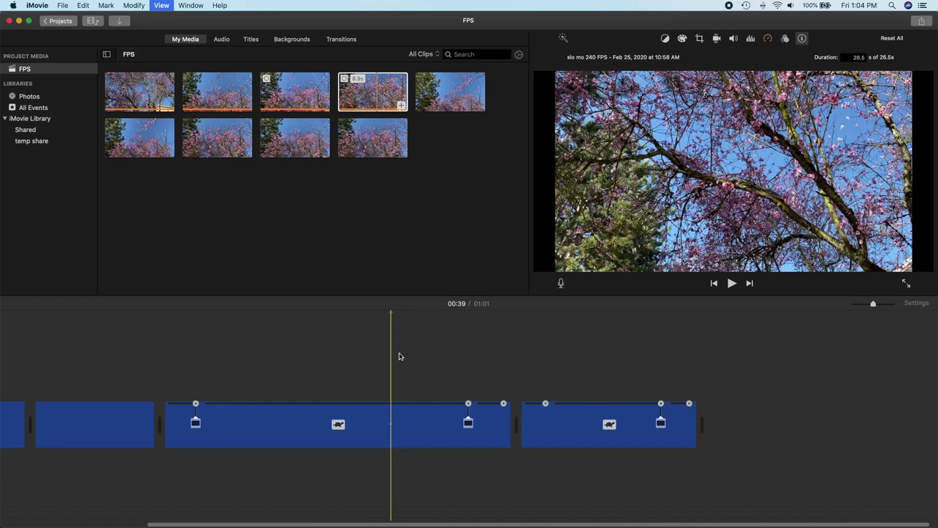
{"action": "key", "text": "super+minus"}
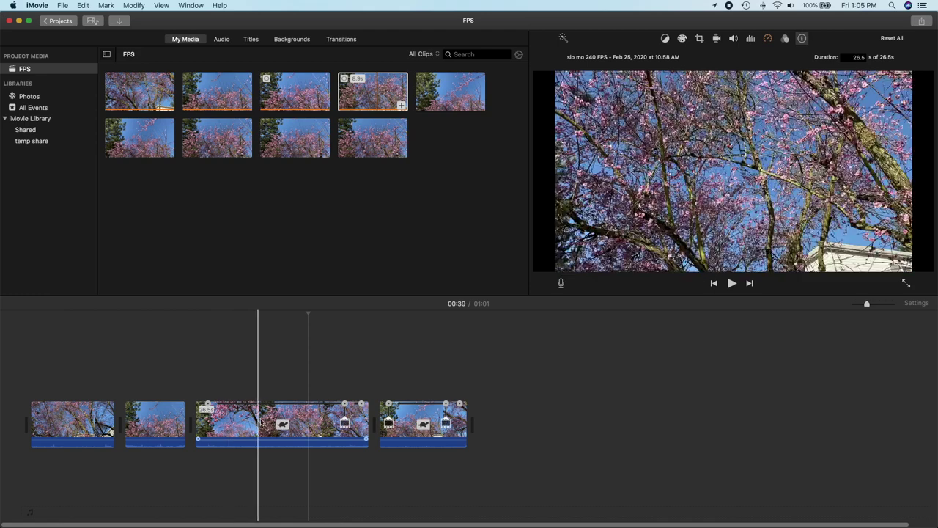
Select the third timeline clip, the 240 FPS slow-motion one, to show Color Balance controls
{"action": "left_click", "coordinate": [206, 414]}
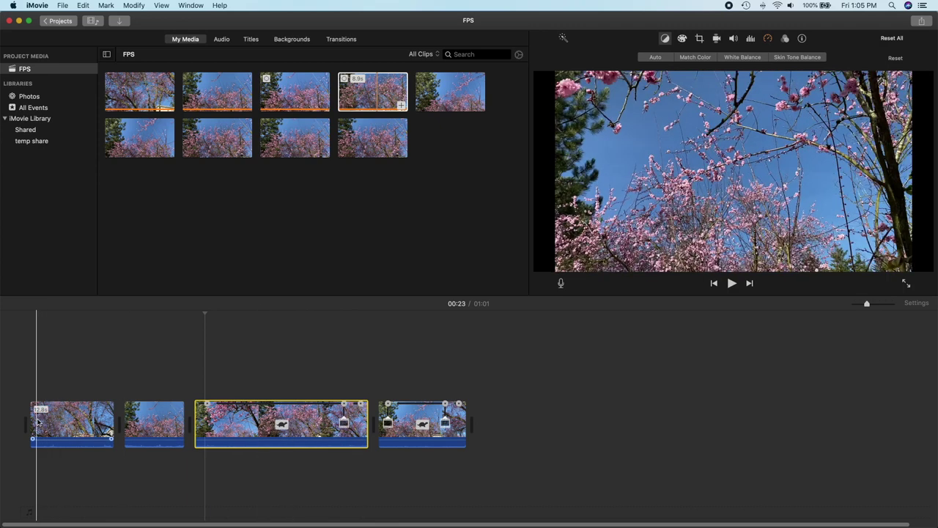
Return the playhead to the movie start and check the project's Settings
{"action": "left_click", "coordinate": [38, 423]}
{"action": "key", "text": "Home"}
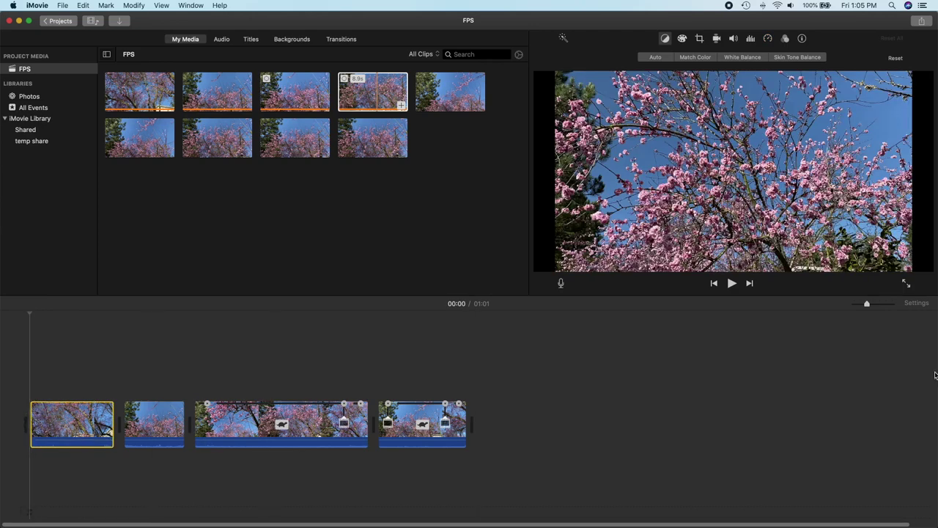
{"action": "left_click", "coordinate": [917, 304]}
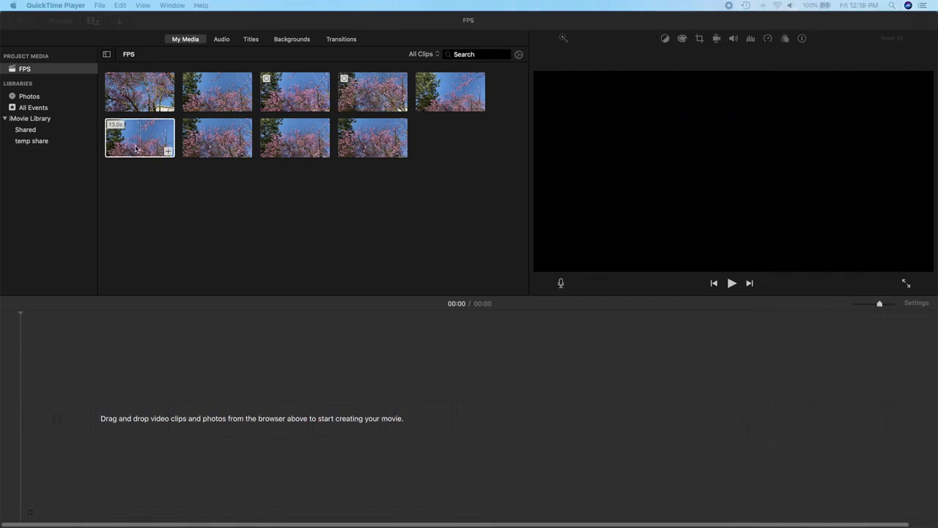
Show the name and 13-second length of 02252020_100201.mov and preview it
{"action": "left_click", "coordinate": [136, 148]}
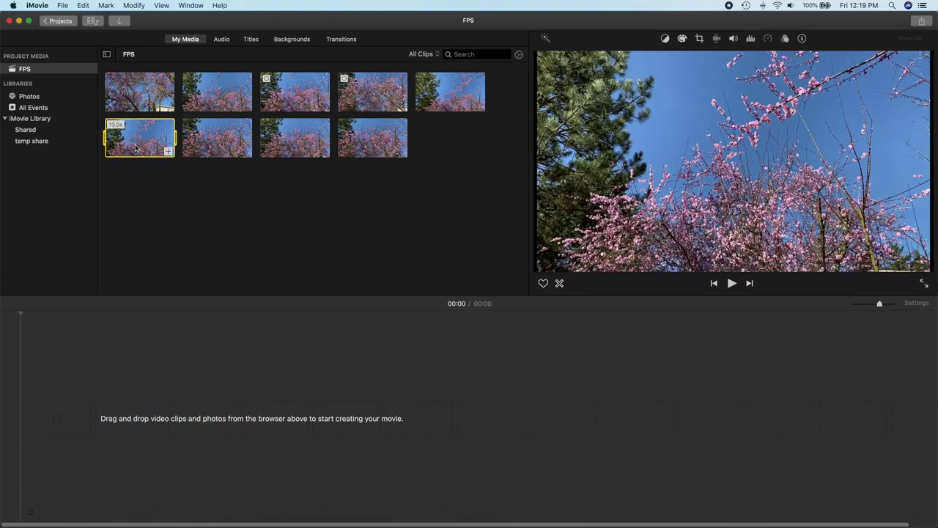
{"action": "left_click", "coordinate": [802, 38]}
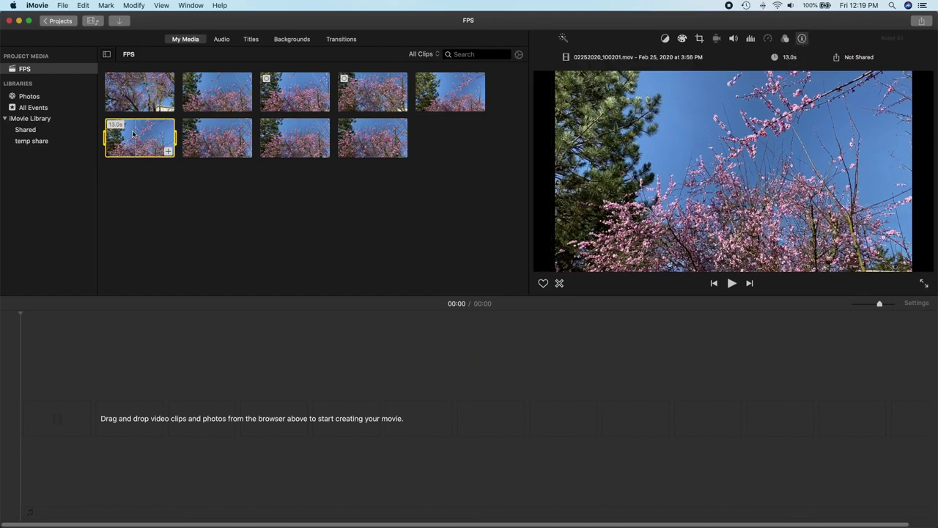
{"action": "key", "text": "space"}
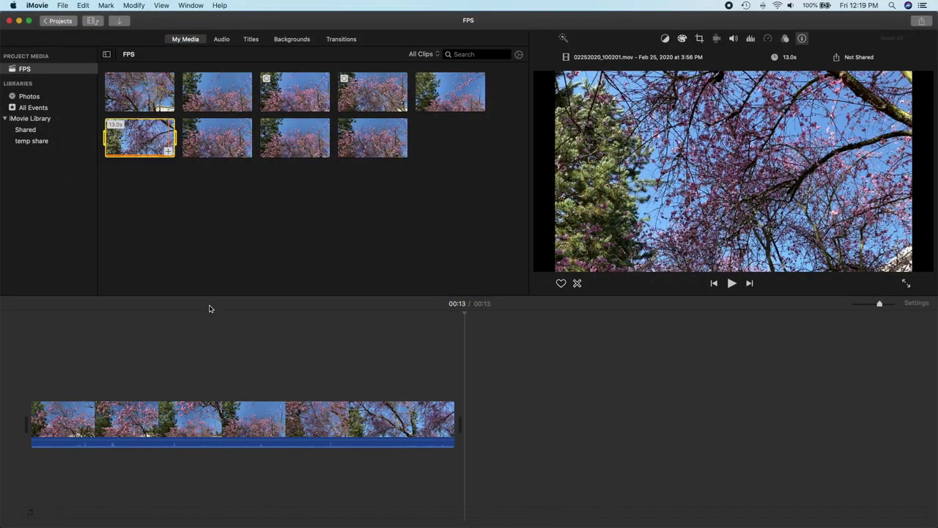
Switch from Photos back to the iMovie project
{"action": "left_click", "coordinate": [222, 320]}
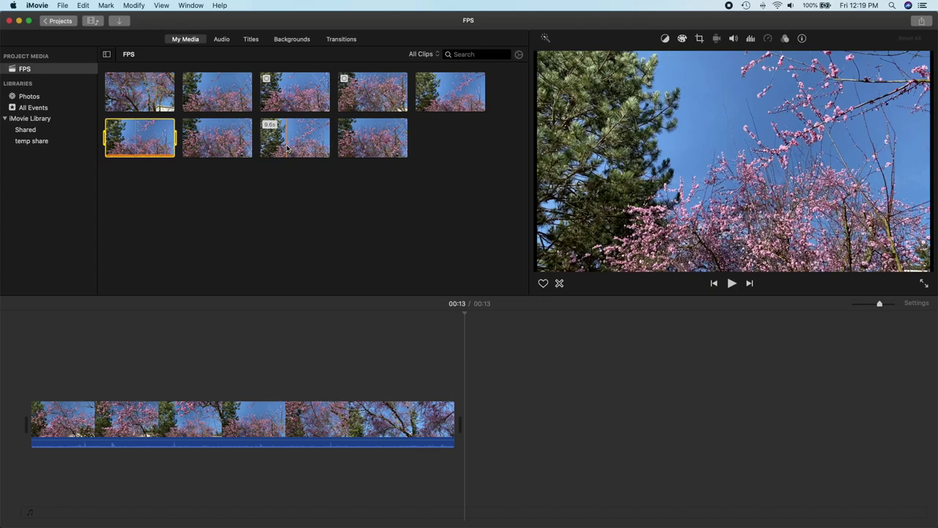
Add the 9.6-second clip after the 13-second clip and check each timeline clip
{"action": "left_click", "coordinate": [287, 148]}
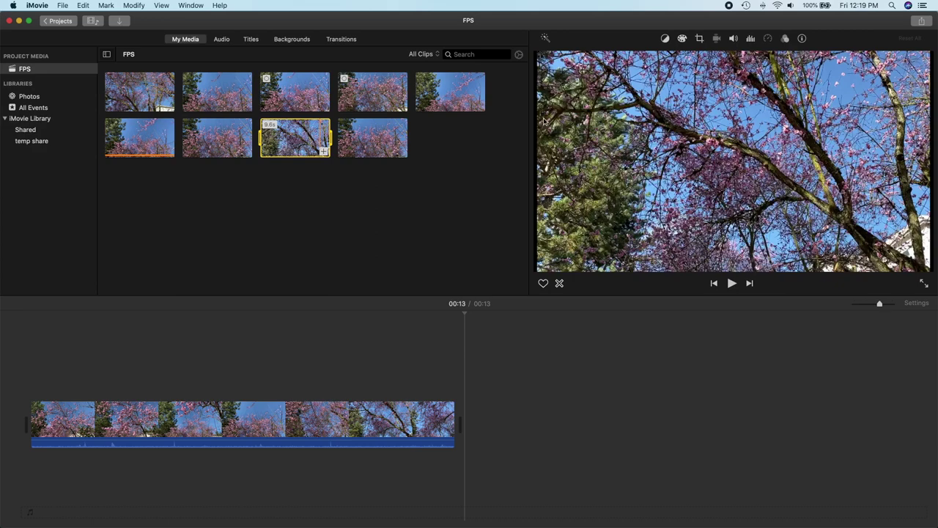
{"action": "left_click", "coordinate": [803, 39]}
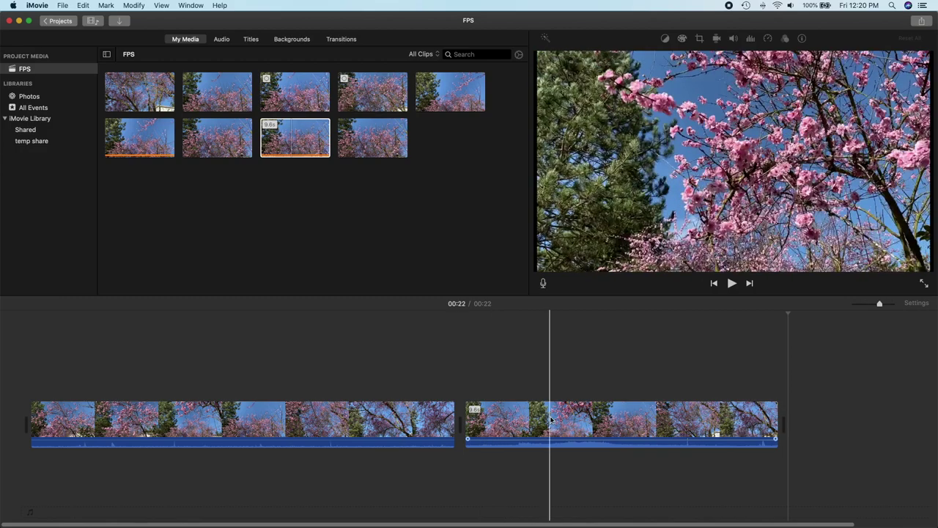
{"action": "left_click", "coordinate": [406, 419]}
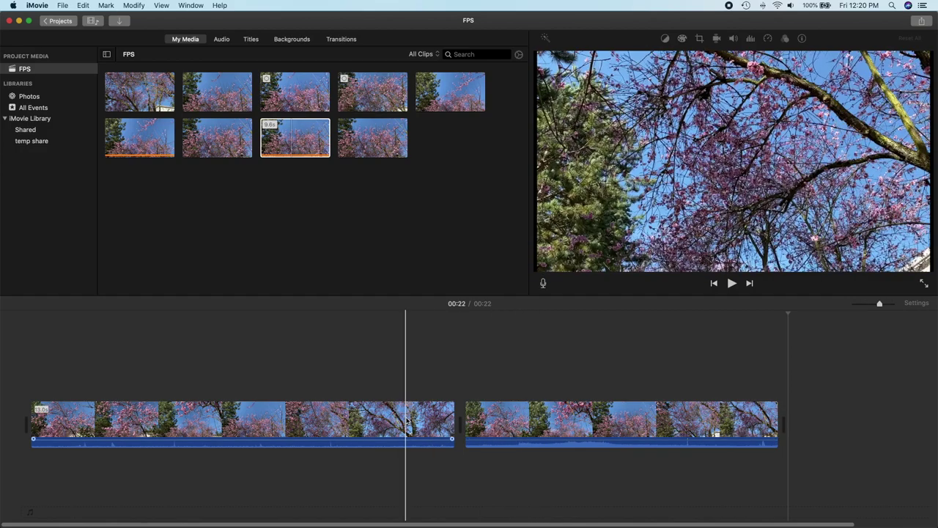
{"action": "left_click", "coordinate": [478, 420]}
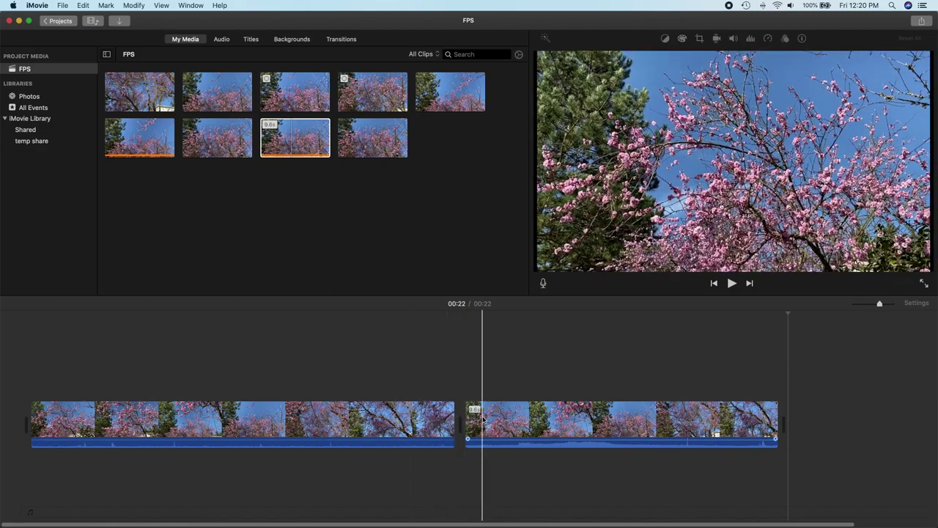
{"action": "left_click", "coordinate": [540, 419]}
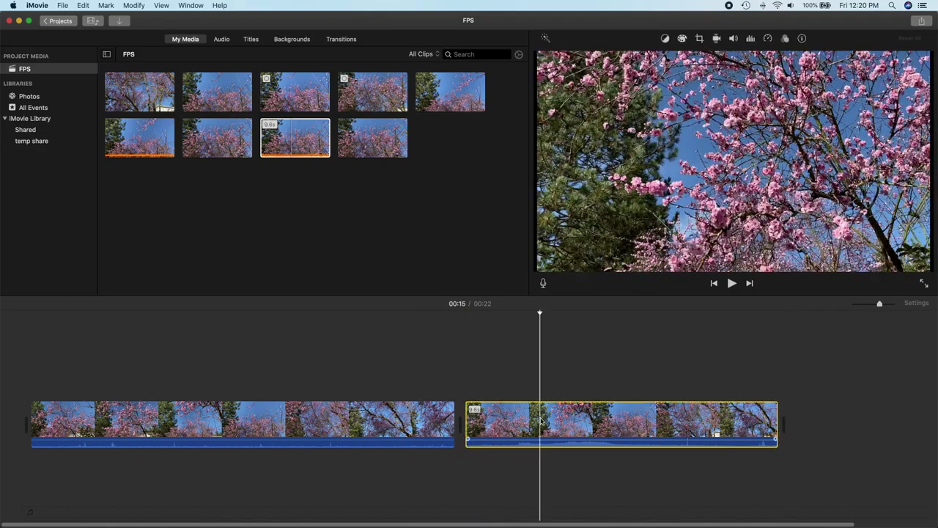
{"action": "left_click", "coordinate": [380, 415]}
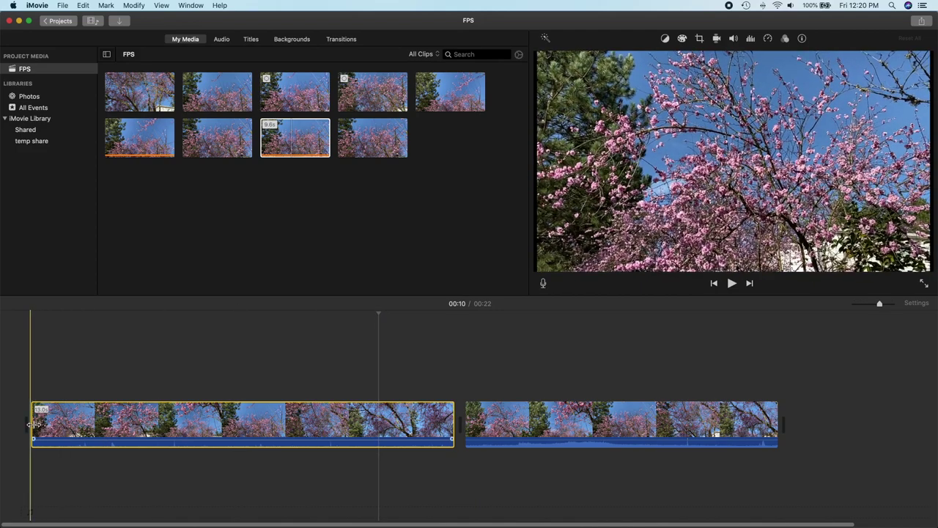
{"action": "key", "text": "super+equal"}
{"action": "key", "text": "super+equal"}
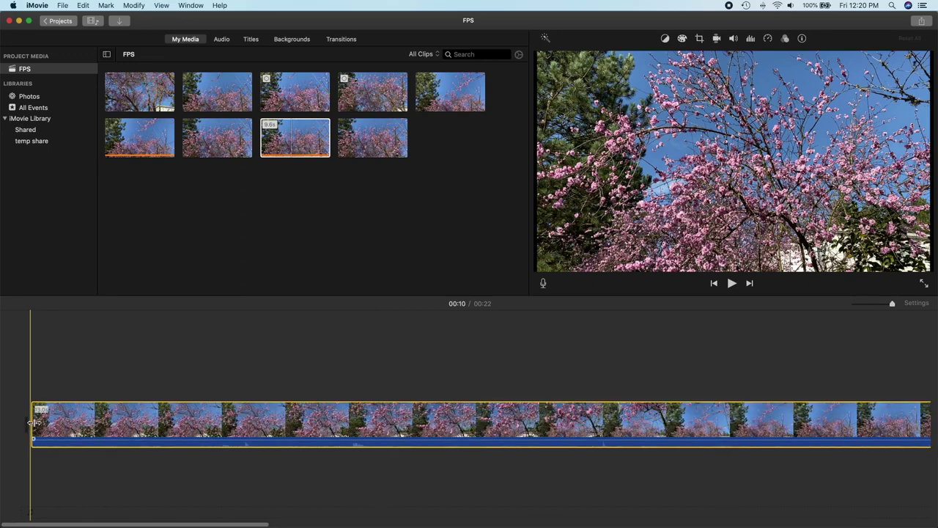
Mark a 00:24.00 range at the first clip's start, then clear it
{"action": "left_click_drag", "start_coordinate": [33, 422], "coordinate": [161, 424]}
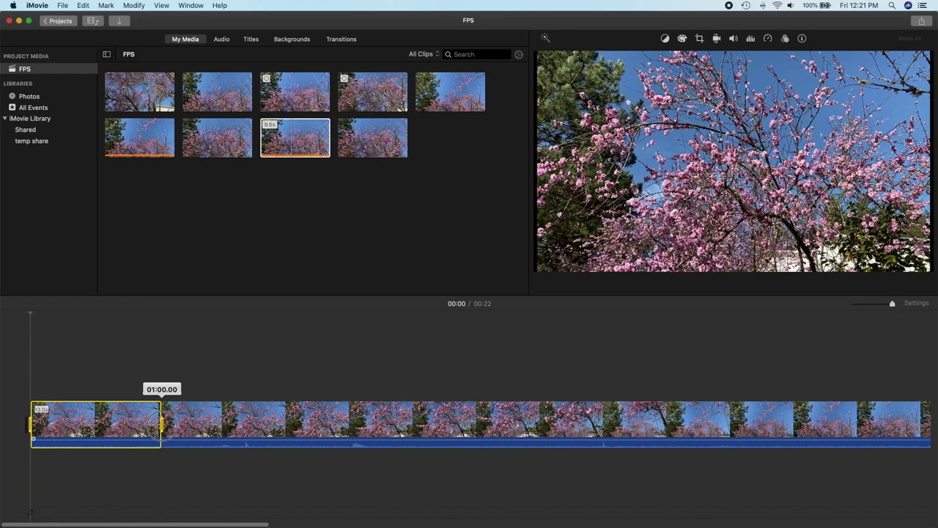
{"action": "left_click_drag", "start_coordinate": [157, 423], "coordinate": [155, 423]}
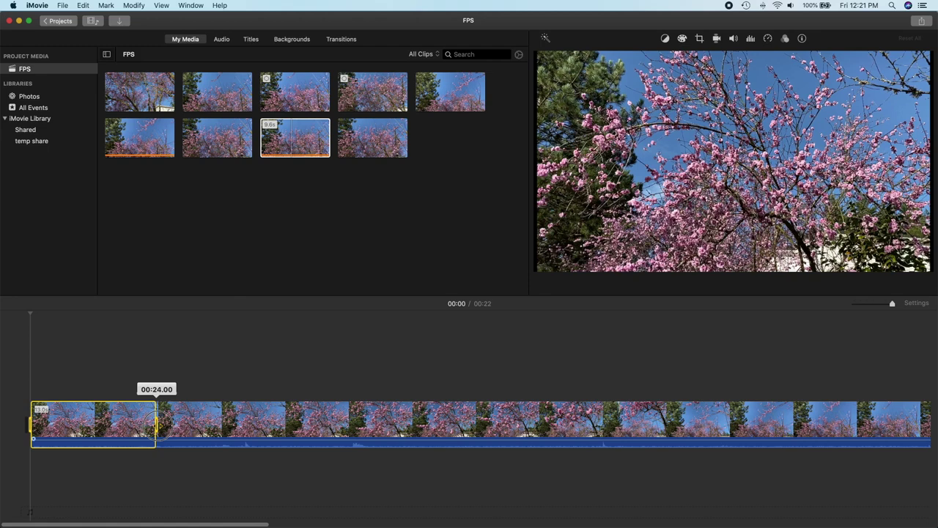
{"action": "left_click", "coordinate": [169, 381]}
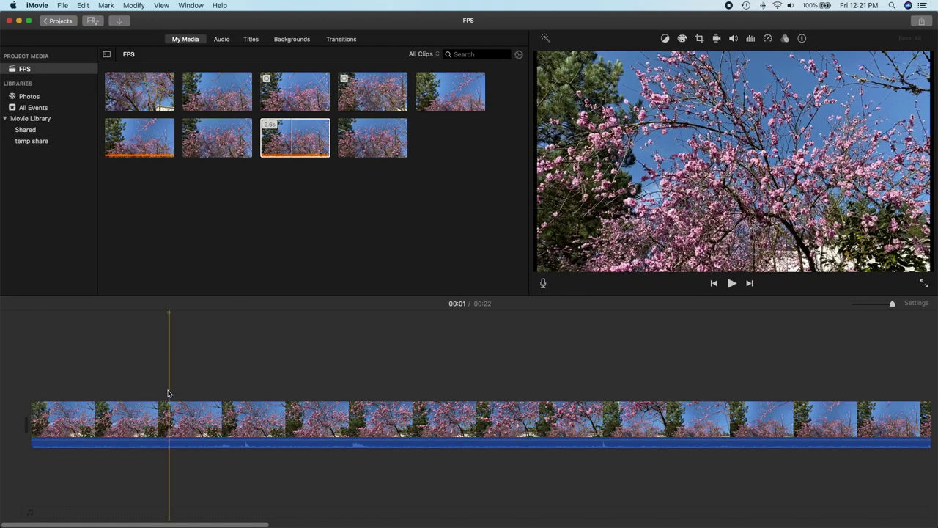
Export the project as a 1080p High-quality file named 2550FPS in Movies
{"action": "left_click", "coordinate": [922, 21]}
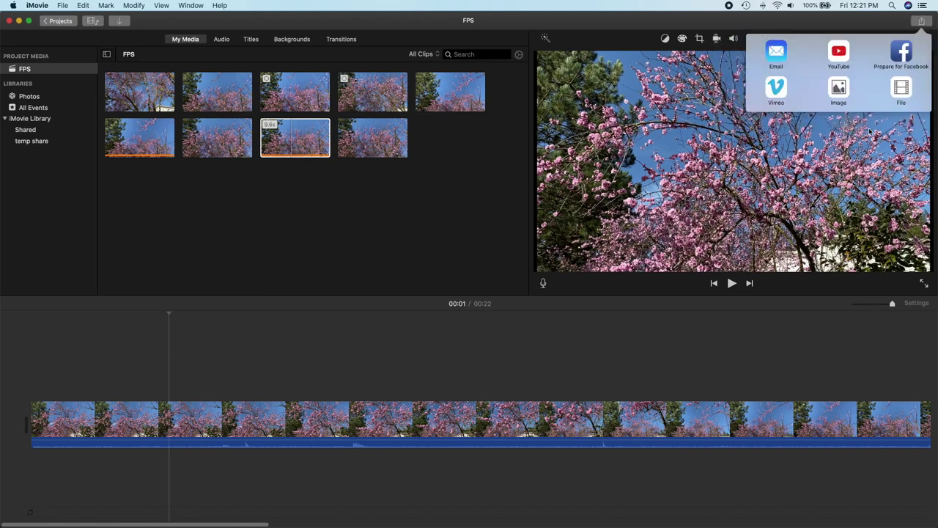
{"action": "left_click", "coordinate": [901, 89]}
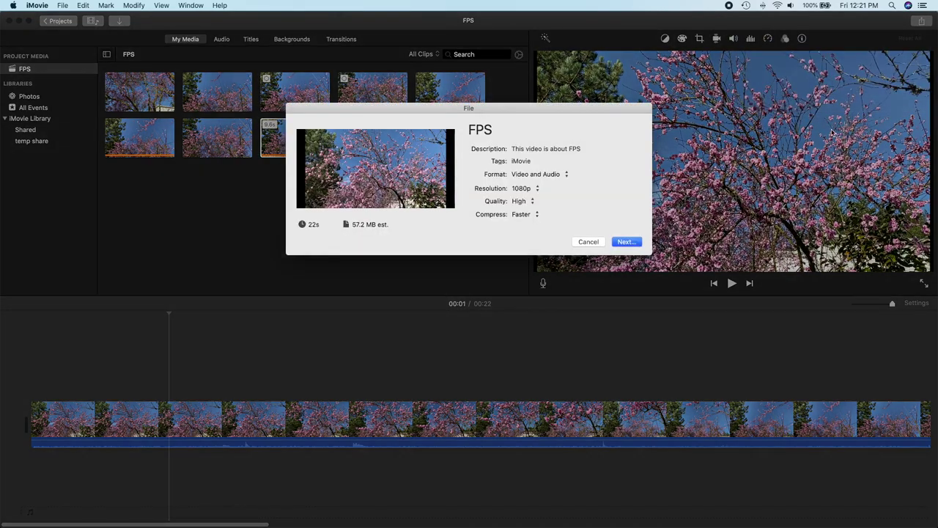
{"action": "left_click", "coordinate": [625, 241]}
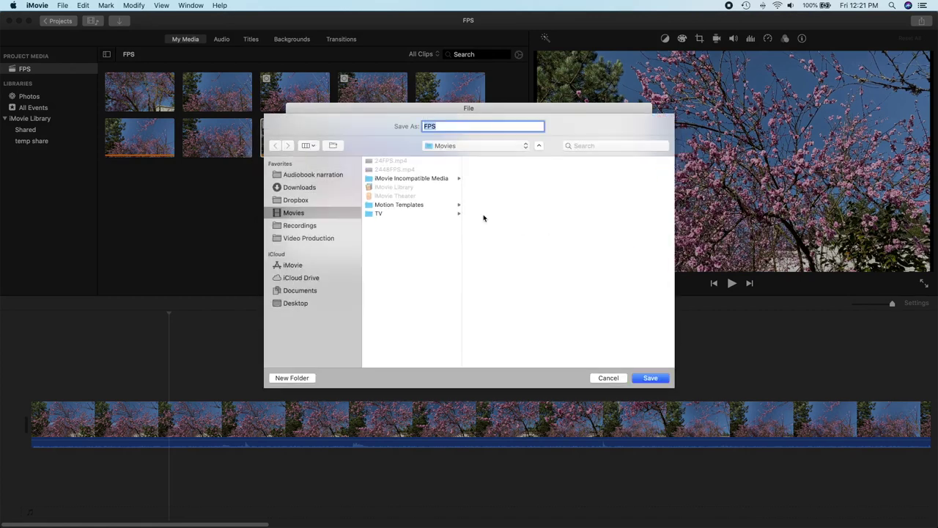
{"action": "left_click", "coordinate": [425, 127]}
{"action": "type", "text": "2550"}
{"action": "left_click", "coordinate": [649, 378]}
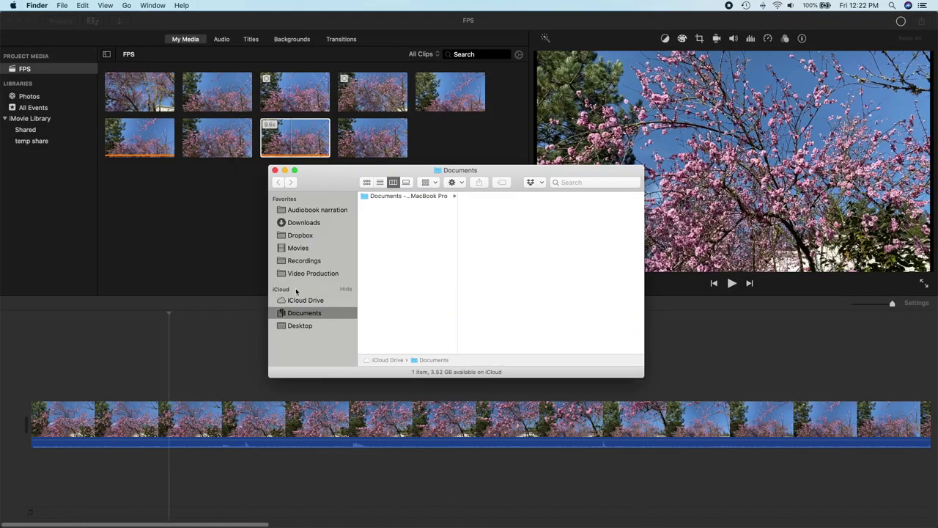
Open 2550FPS.mp4 from the Movies folder in QuickTime Player
{"action": "left_click", "coordinate": [299, 249]}
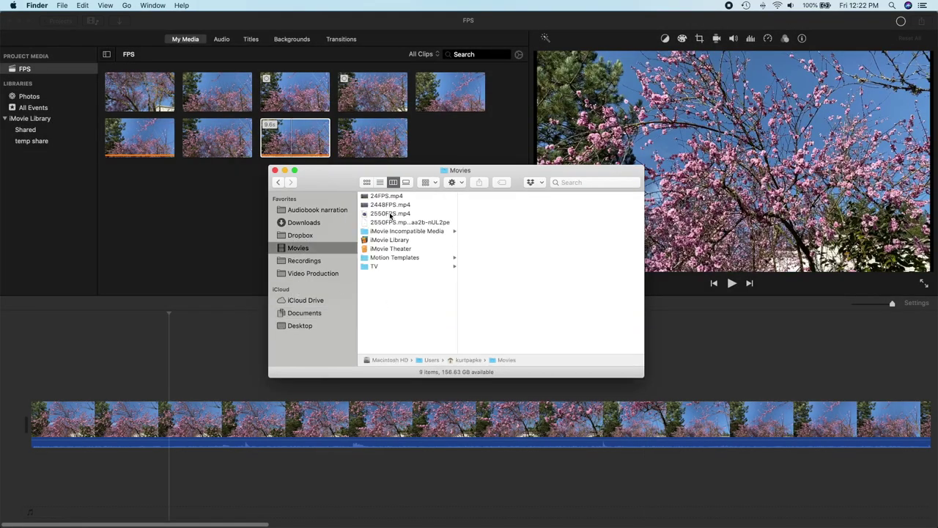
{"action": "left_click", "coordinate": [390, 214]}
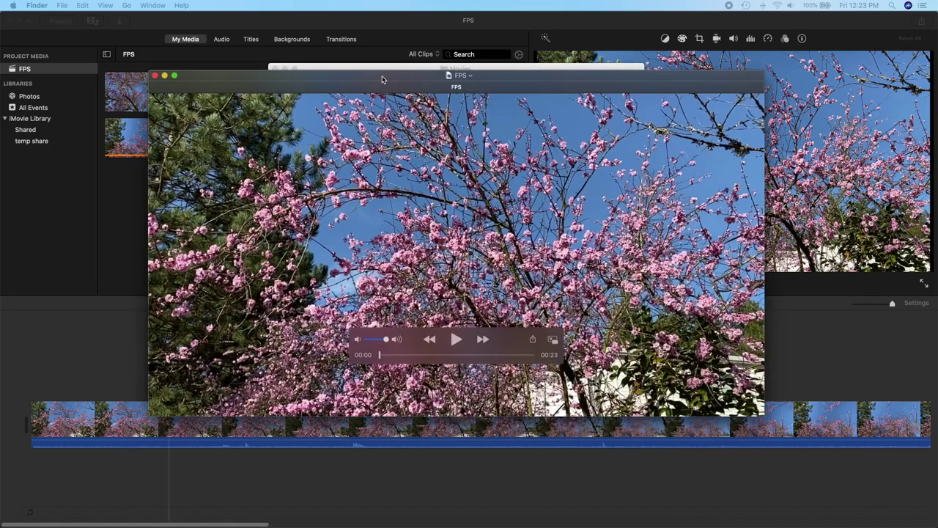
Open the Movie Inspector for 2550FPS.mp4 to check the Encoded FPS reads 25
{"action": "left_click", "coordinate": [173, 6]}
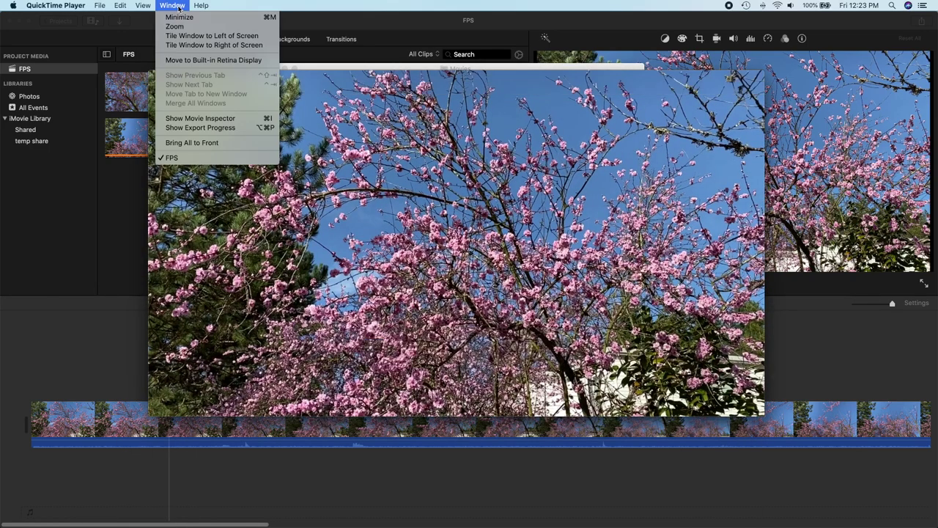
{"action": "left_click", "coordinate": [205, 119]}
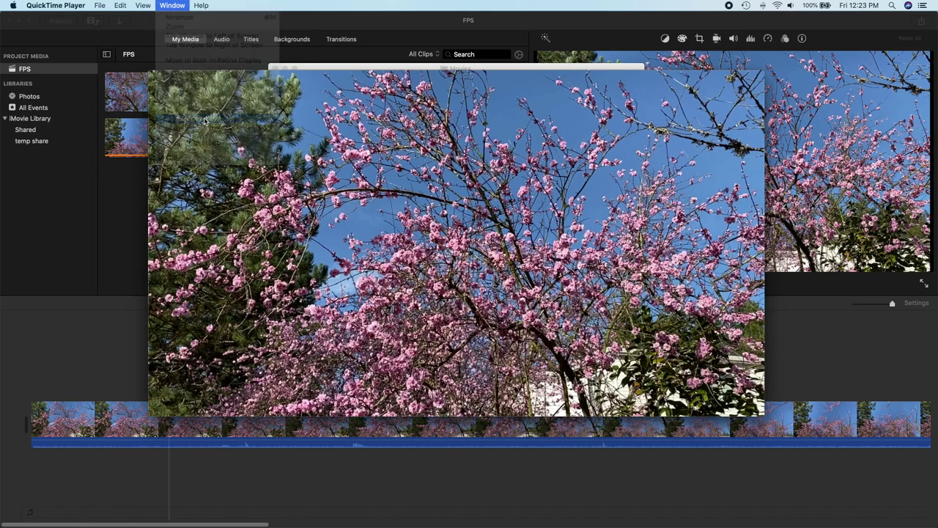